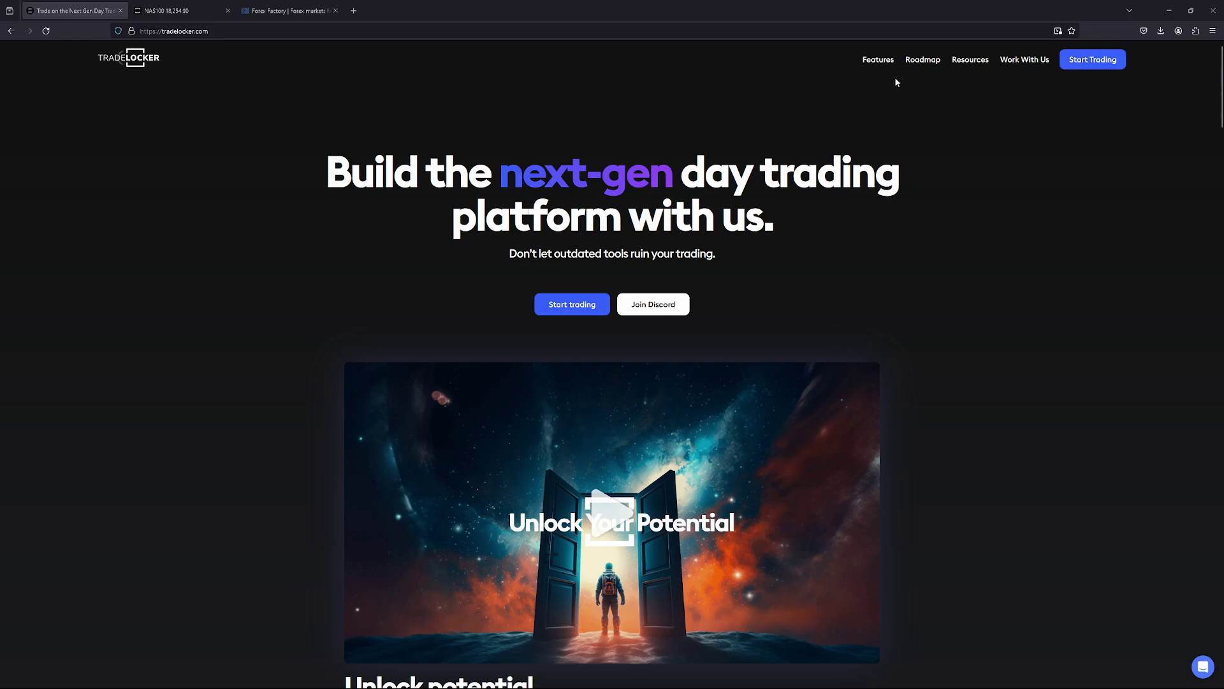
- Glance at the NAS100 web chart and open TradeLocker's roadmap page to view the planned Q2 2024, Q3 2024 and NextGen features
click(169, 10)
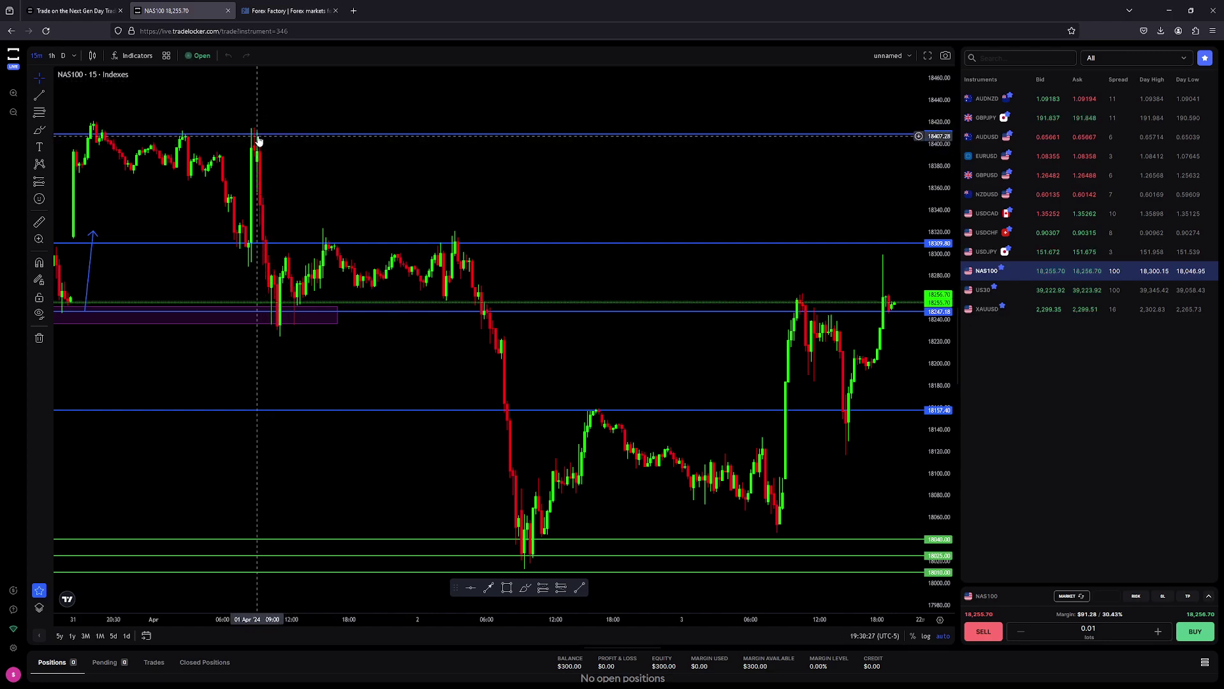
click(70, 11)
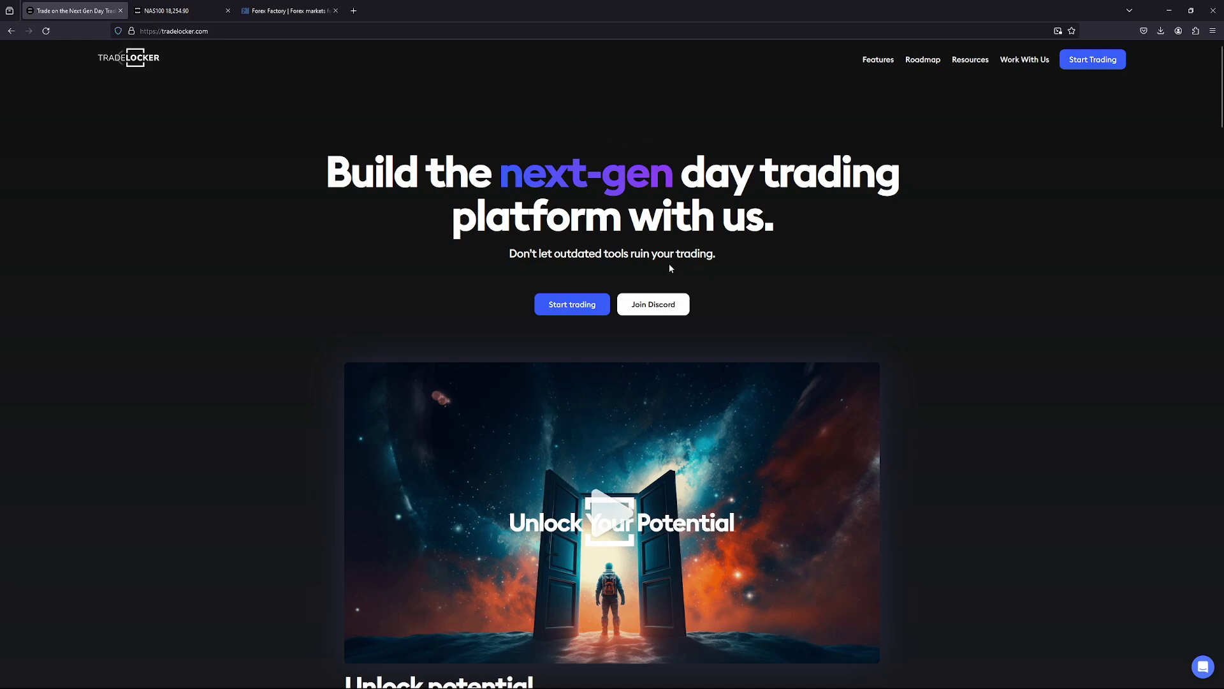
click(921, 64)
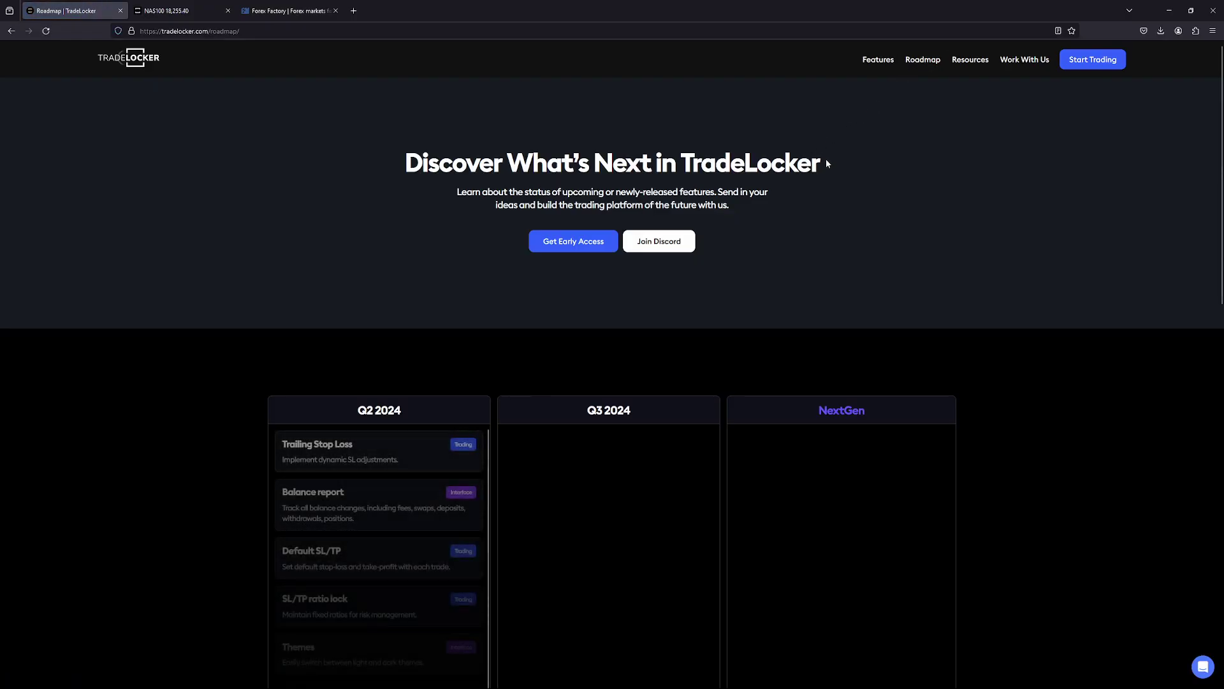
scroll(722, 234, down, 3)
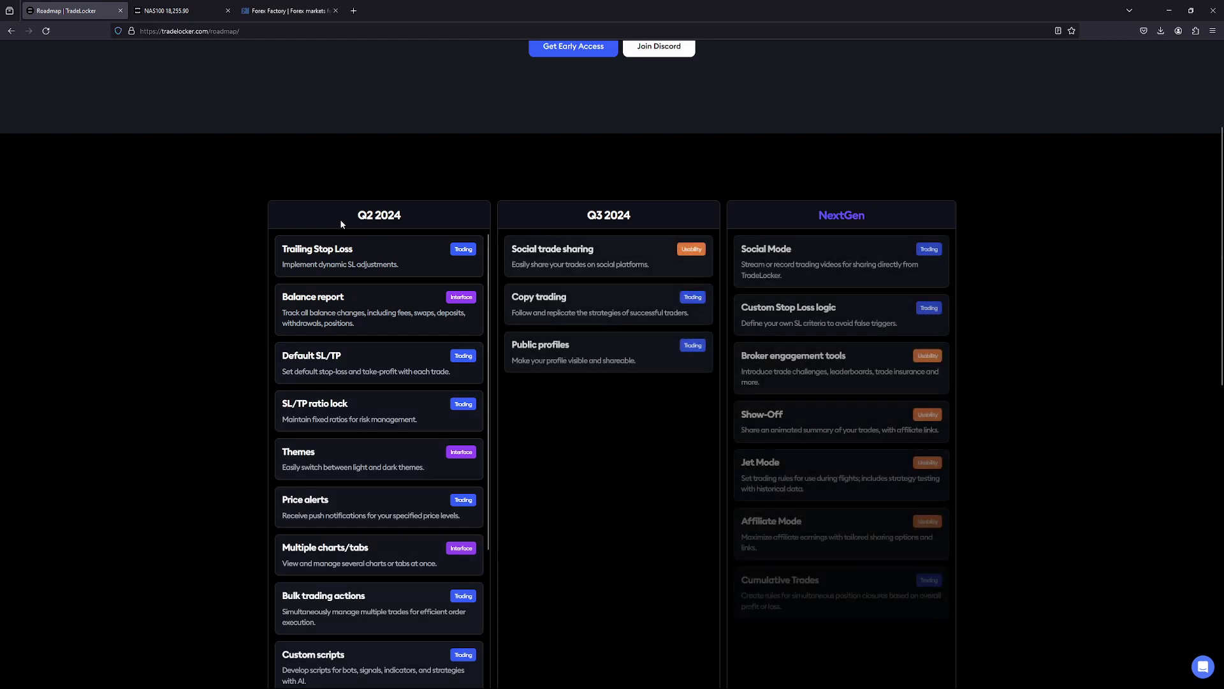
scroll(360, 220, down, 1)
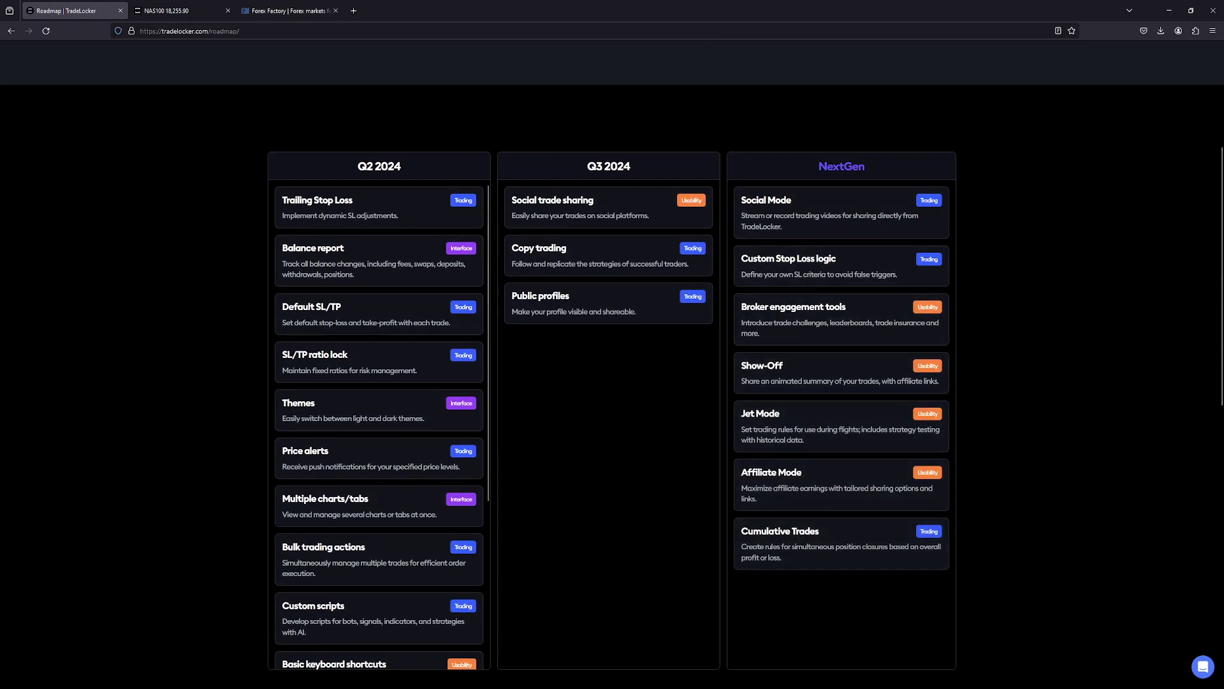
- Annotate the roadmap with pen strokes beside Trailing Stop Loss, Default SL/TP, Themes and Price alerts, and circle Copy trading
drag(260, 201, 102, 201)
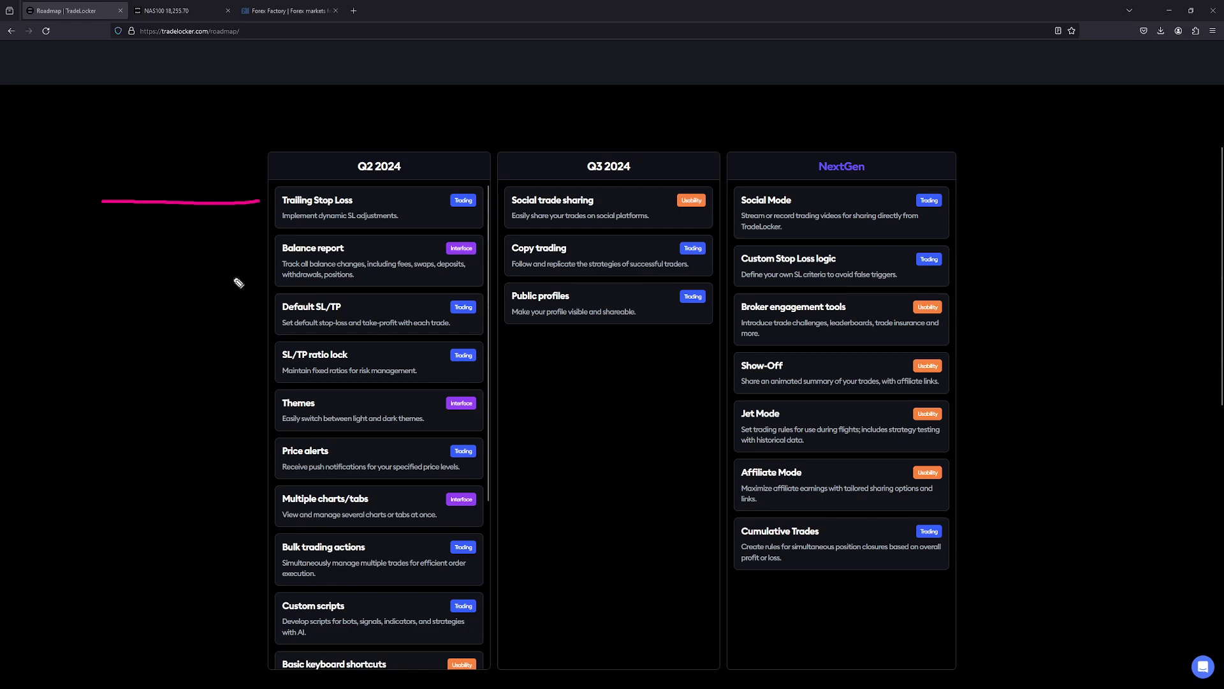
drag(259, 311, 147, 310)
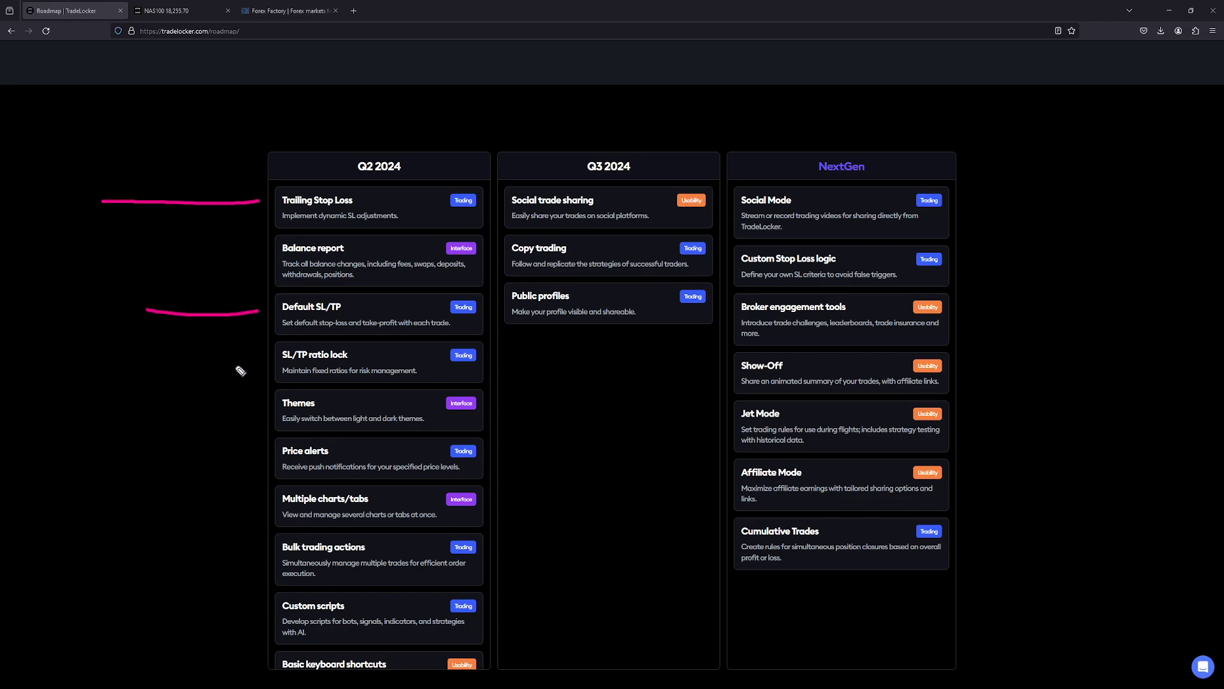
drag(260, 410, 185, 413)
drag(267, 459, 159, 464)
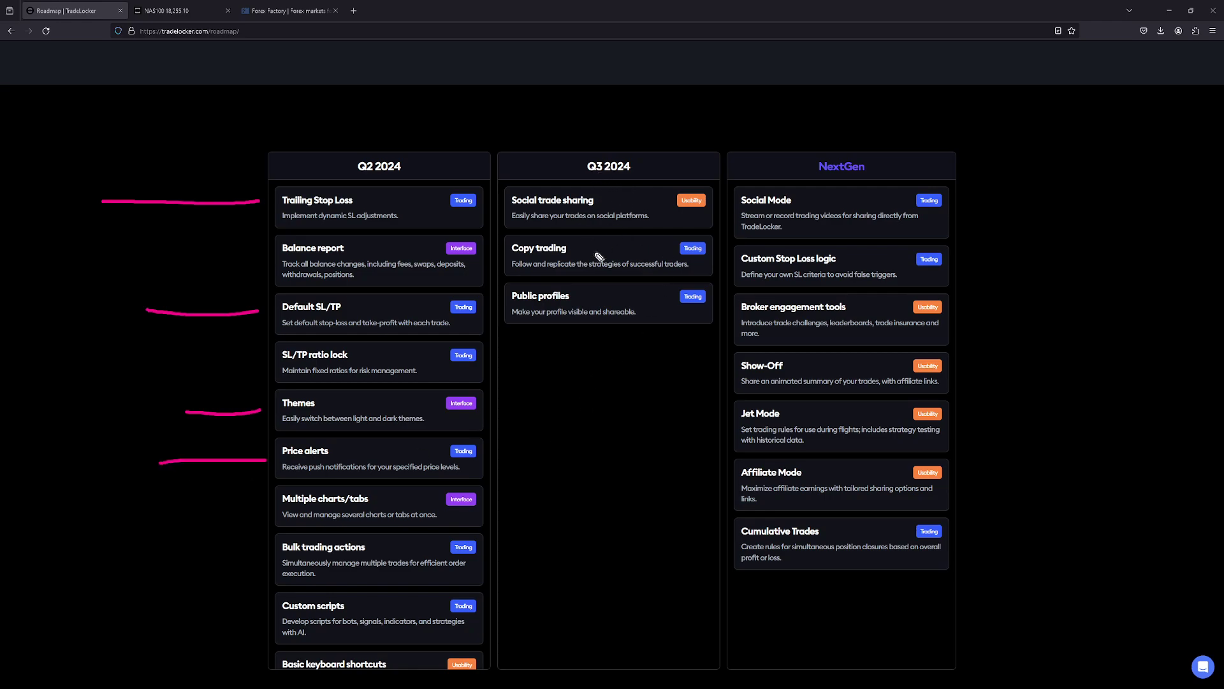
mouse_move(751, 237)
mouse_down()
mouse_move(554, 216)
mouse_move(505, 286)
mouse_move(765, 262)
mouse_move(738, 235)
mouse_up()
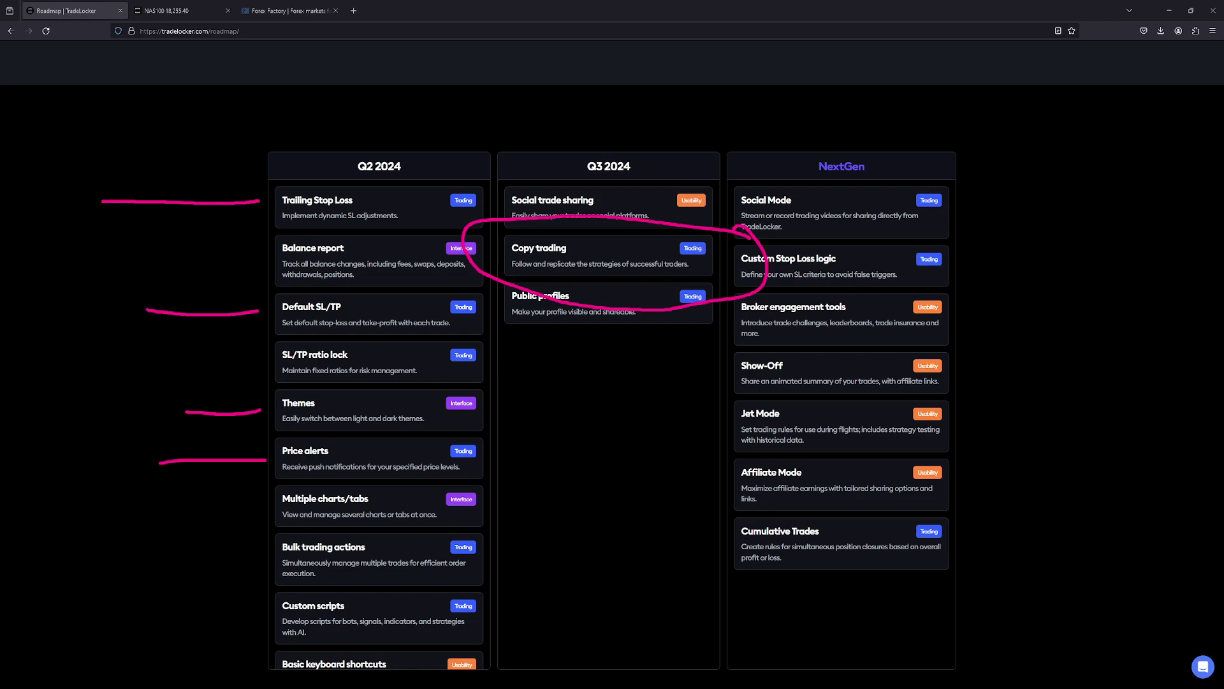
key(Escape)
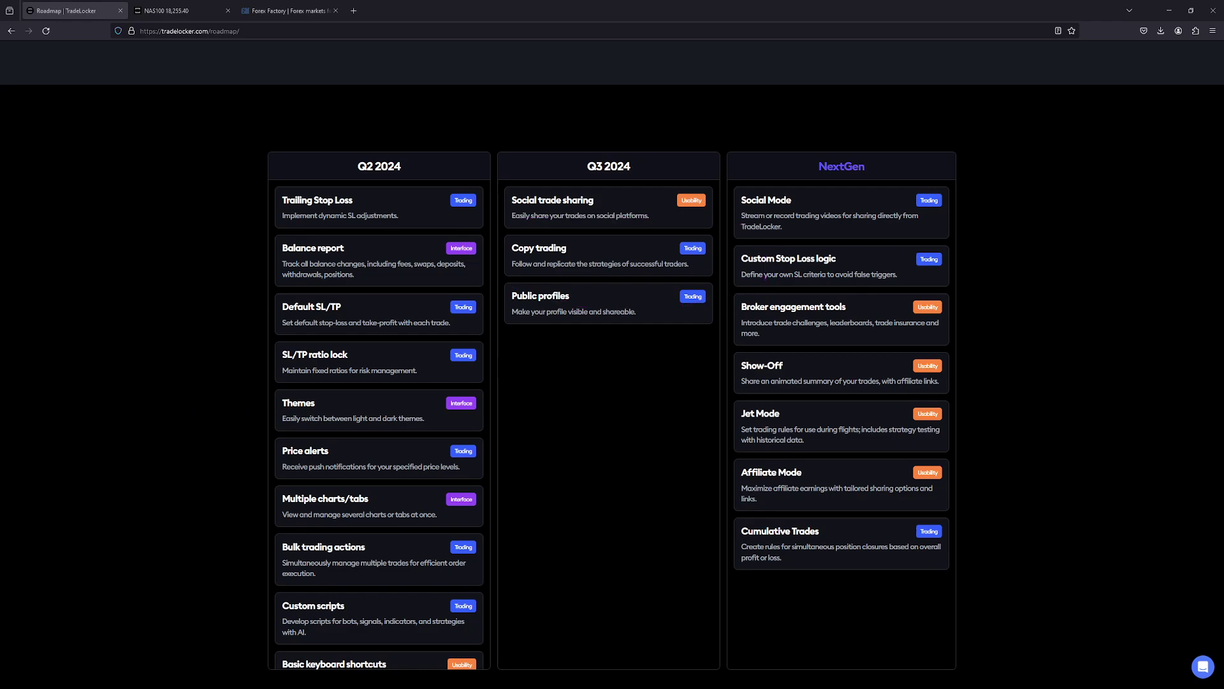
mouse_move(147, 192)
mouse_down()
mouse_move(131, 284)
mouse_move(159, 342)
mouse_move(183, 186)
mouse_up()
mouse_move(211, 268)
mouse_down()
mouse_move(205, 574)
mouse_move(229, 560)
mouse_up()
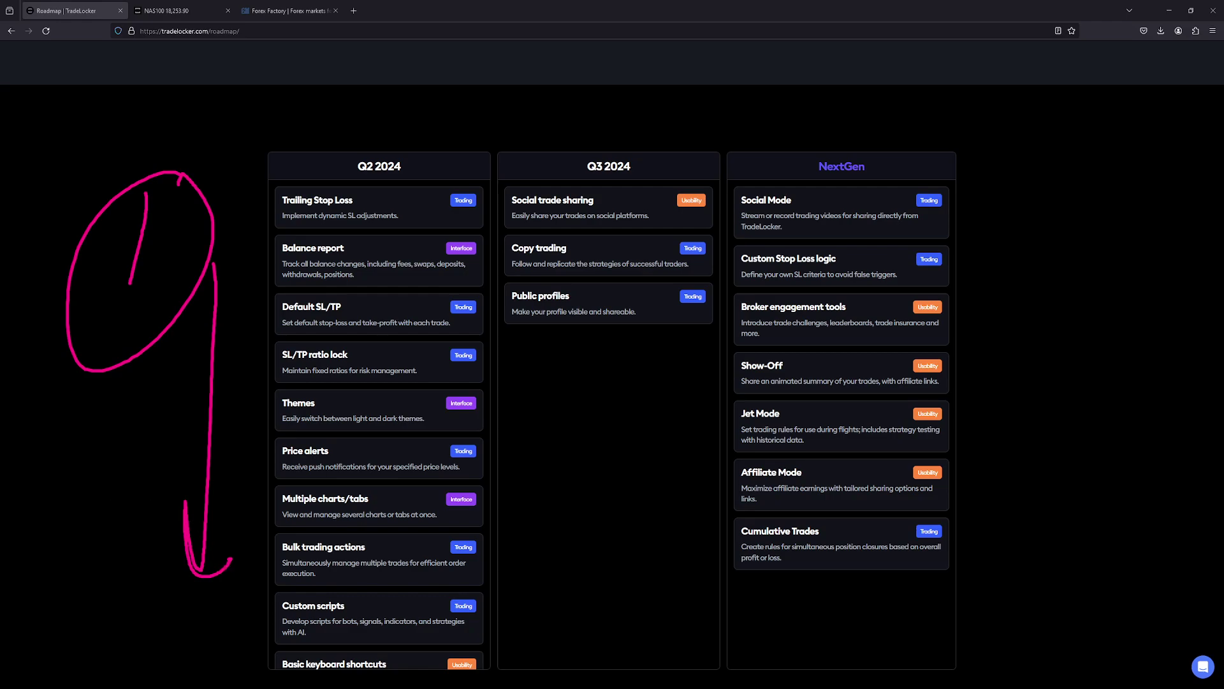
- Download the Windows version of TradeLocker Desktop from the site's desktop download page and check the installer in the Downloads folder
scroll(947, 400, up, 4)
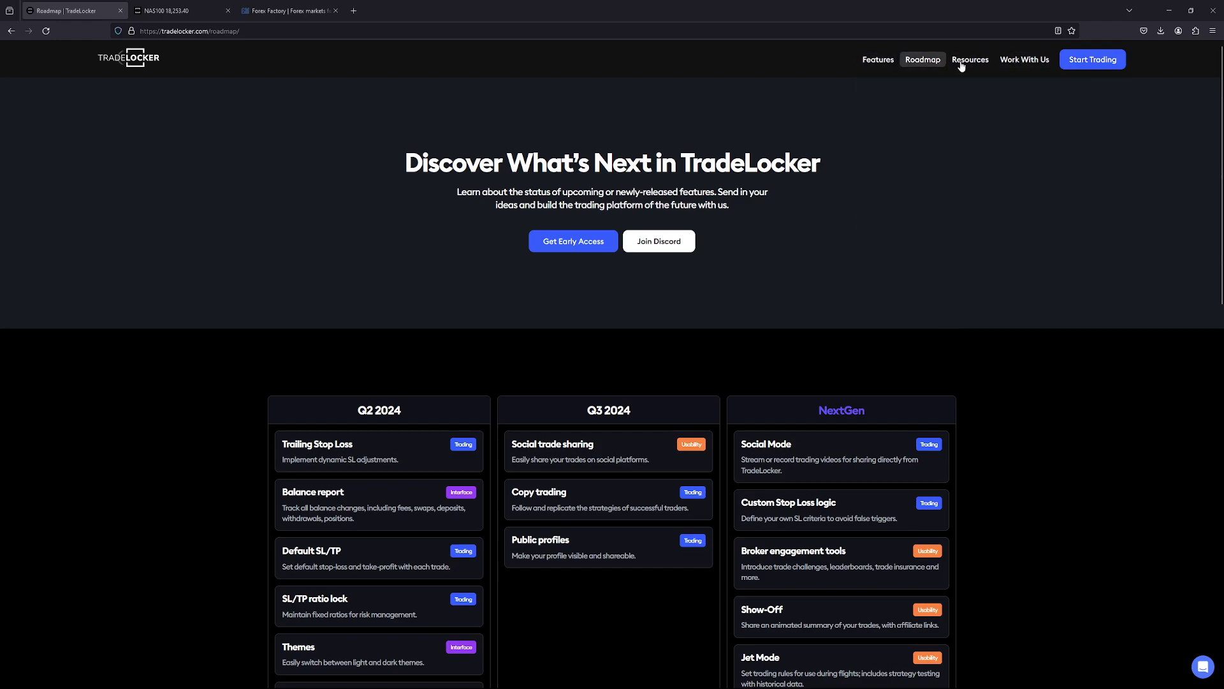
scroll(813, 279, down, 10)
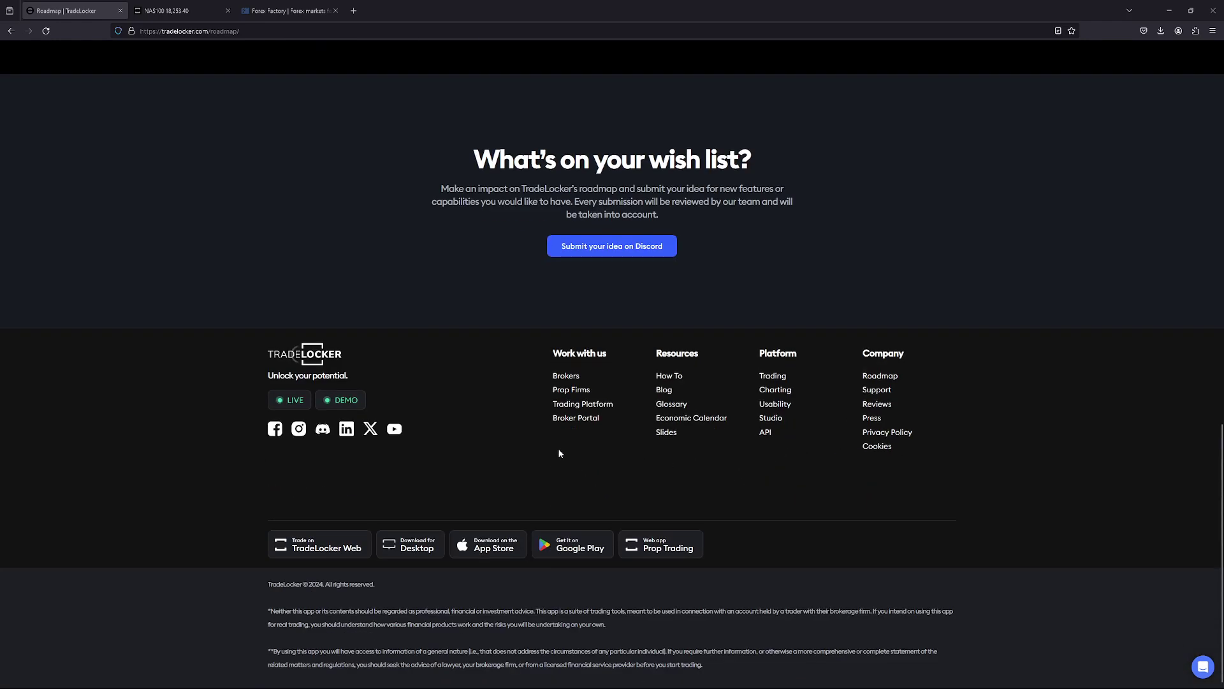
click(417, 551)
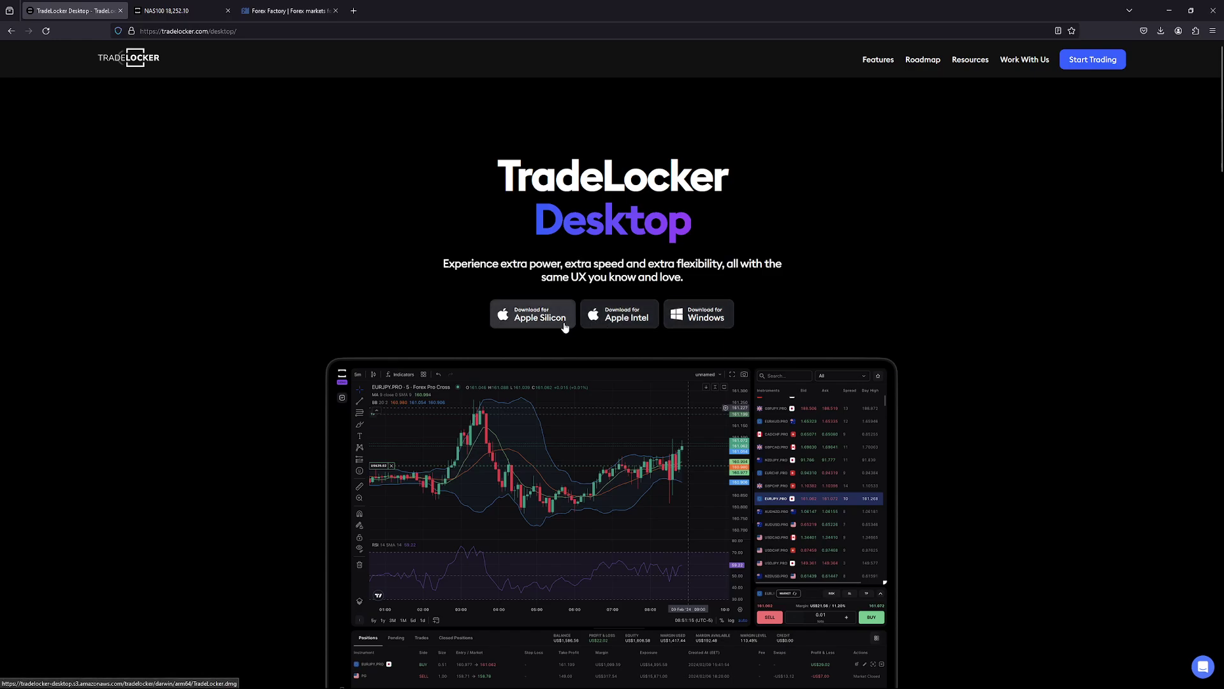
click(709, 322)
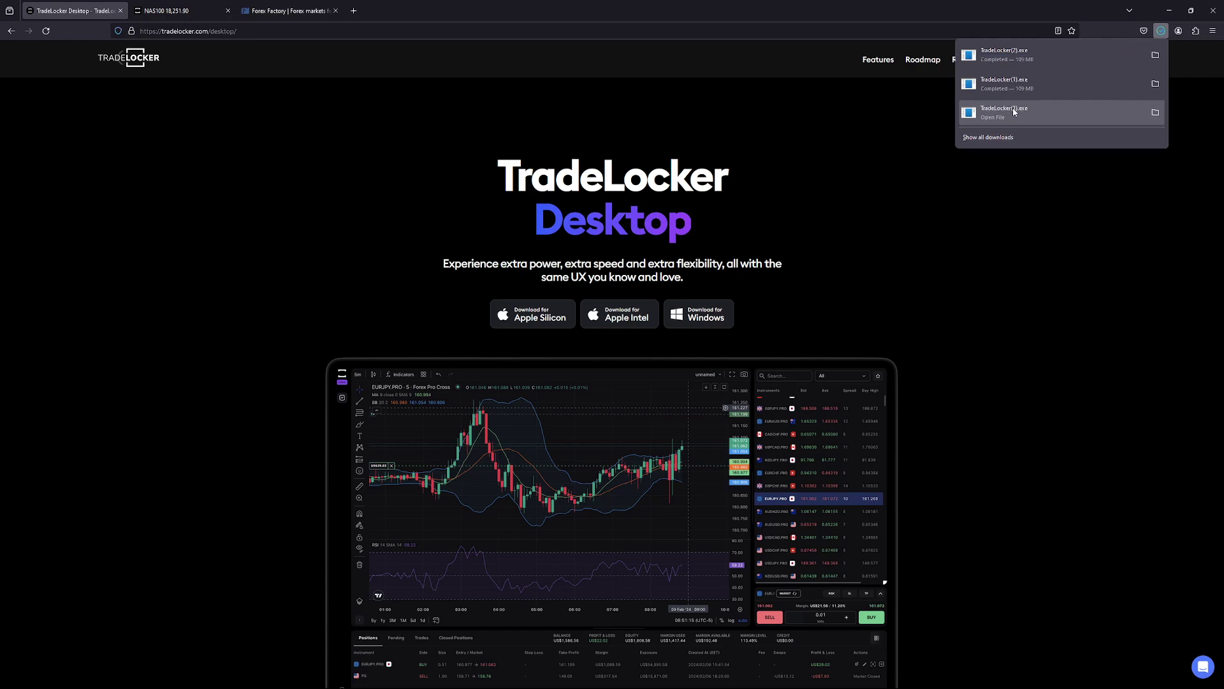
click(1004, 55)
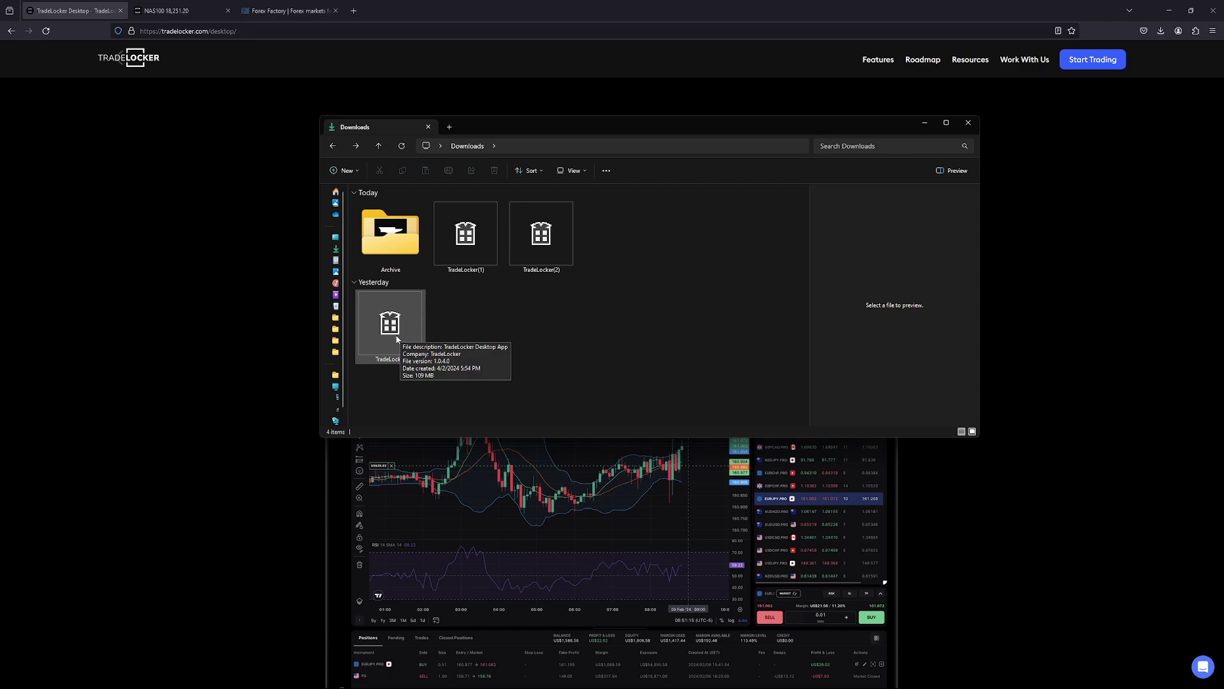
click(968, 122)
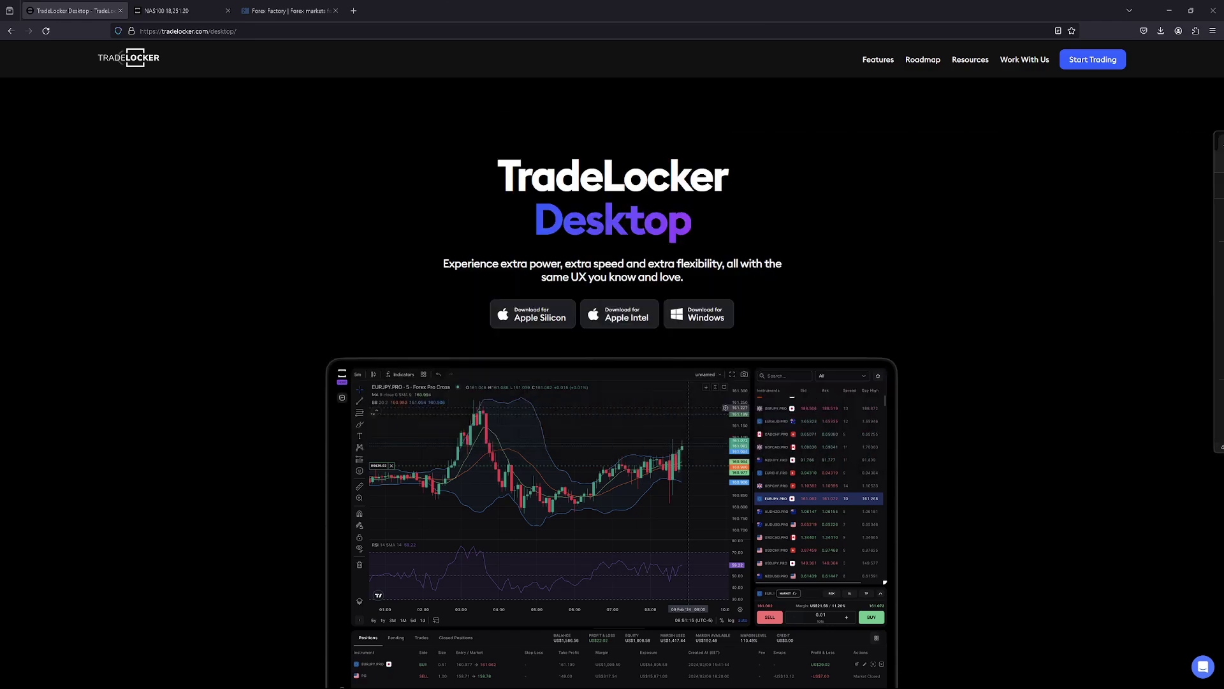
- Show the Windows desktop and move the TradeLocker shortcut to the middle of the screen
key(super+d)
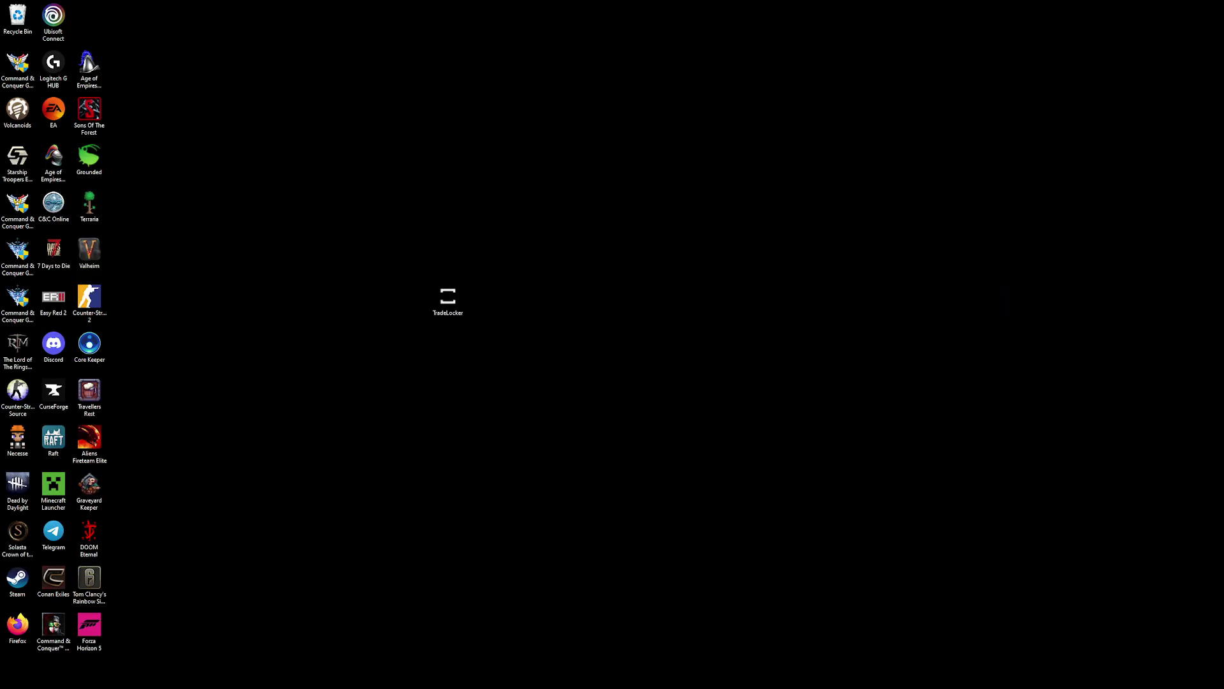
drag(448, 296, 591, 344)
mouse_move(642, 312)
mouse_down()
mouse_move(588, 292)
mouse_move(606, 308)
mouse_up()
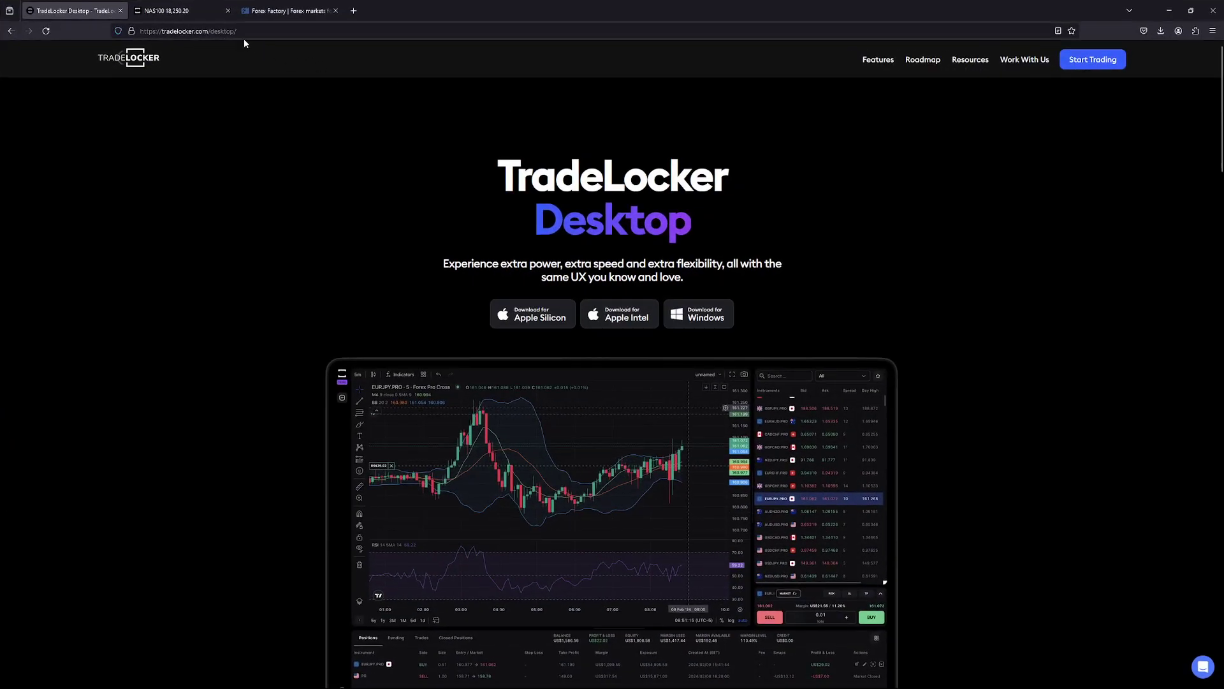
- Clear the browser off the screen, launch the TradeLocker desktop app and compare it with the web version of the NAS100 chart
click(178, 12)
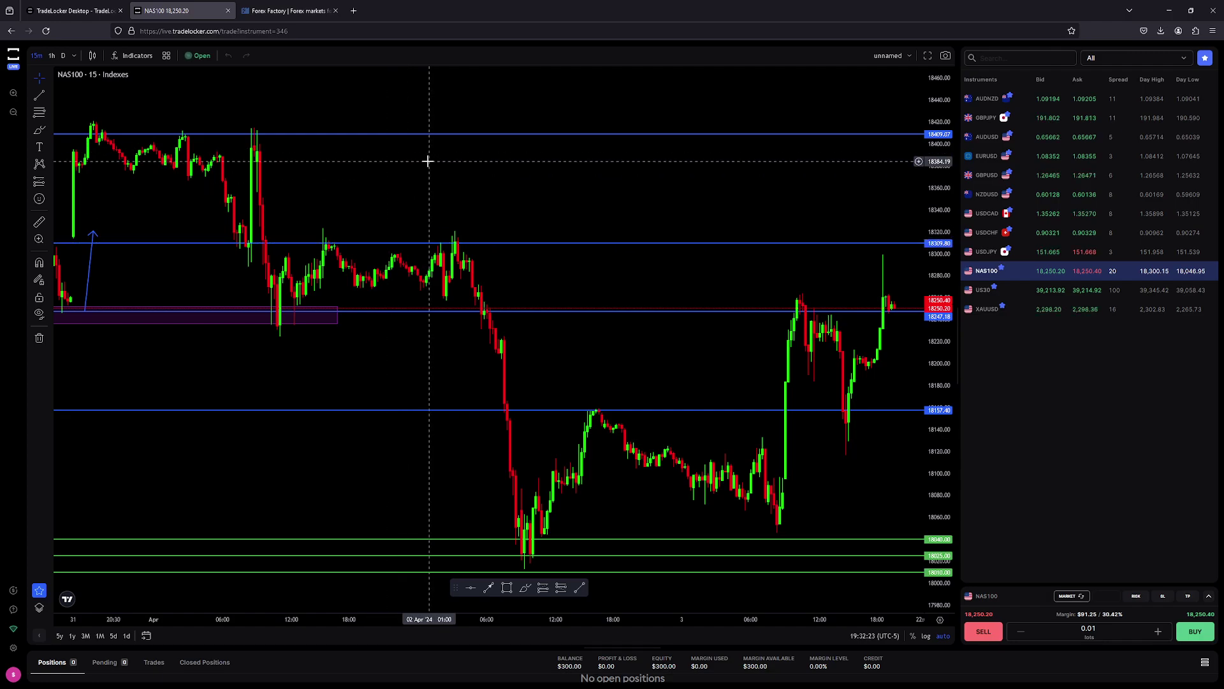
drag(766, 10, 1223, 58)
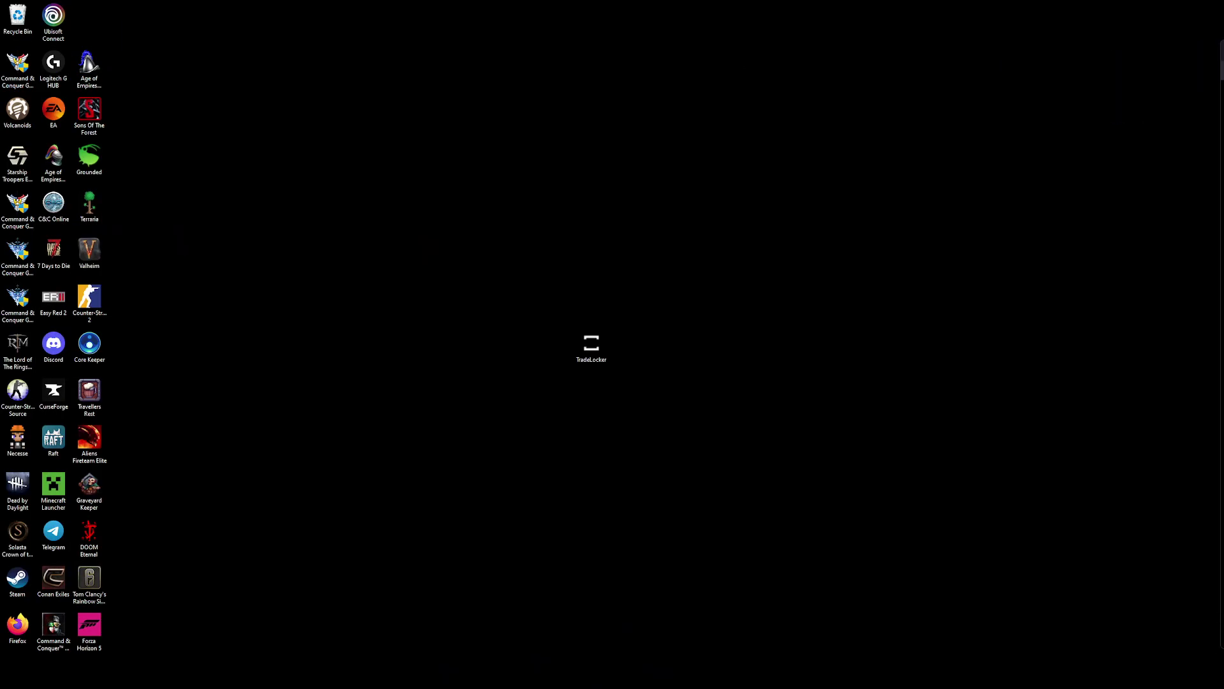
double_click(600, 345)
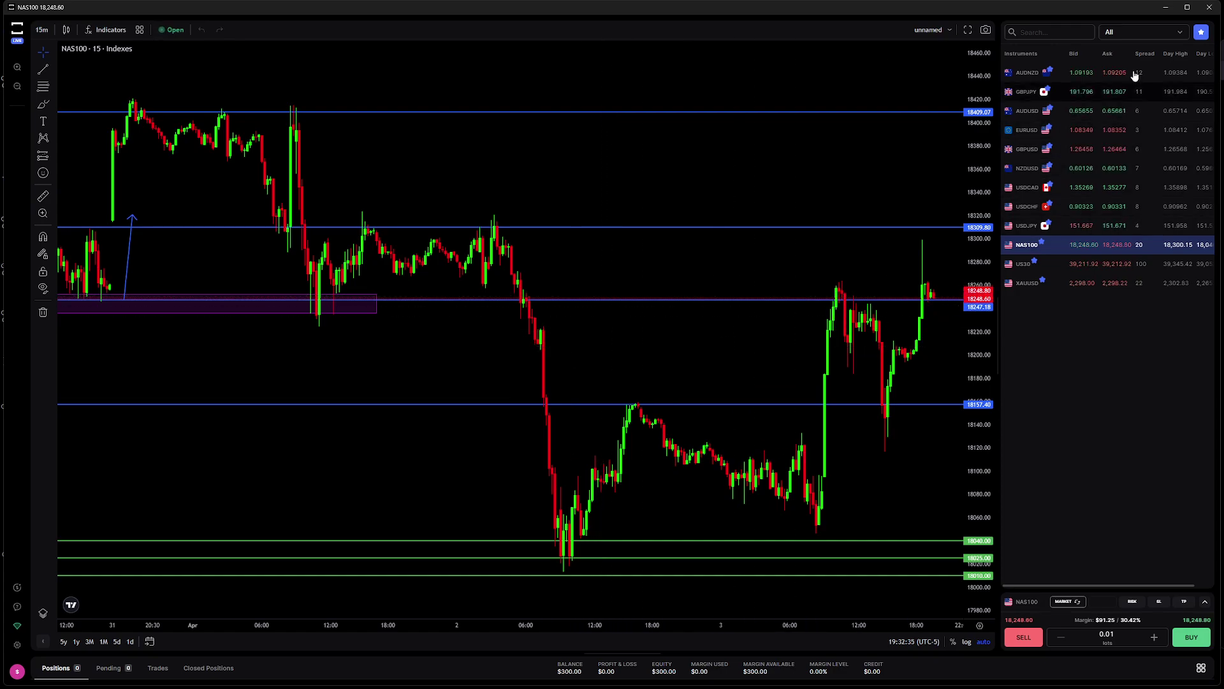
drag(1223, 76, 636, 73)
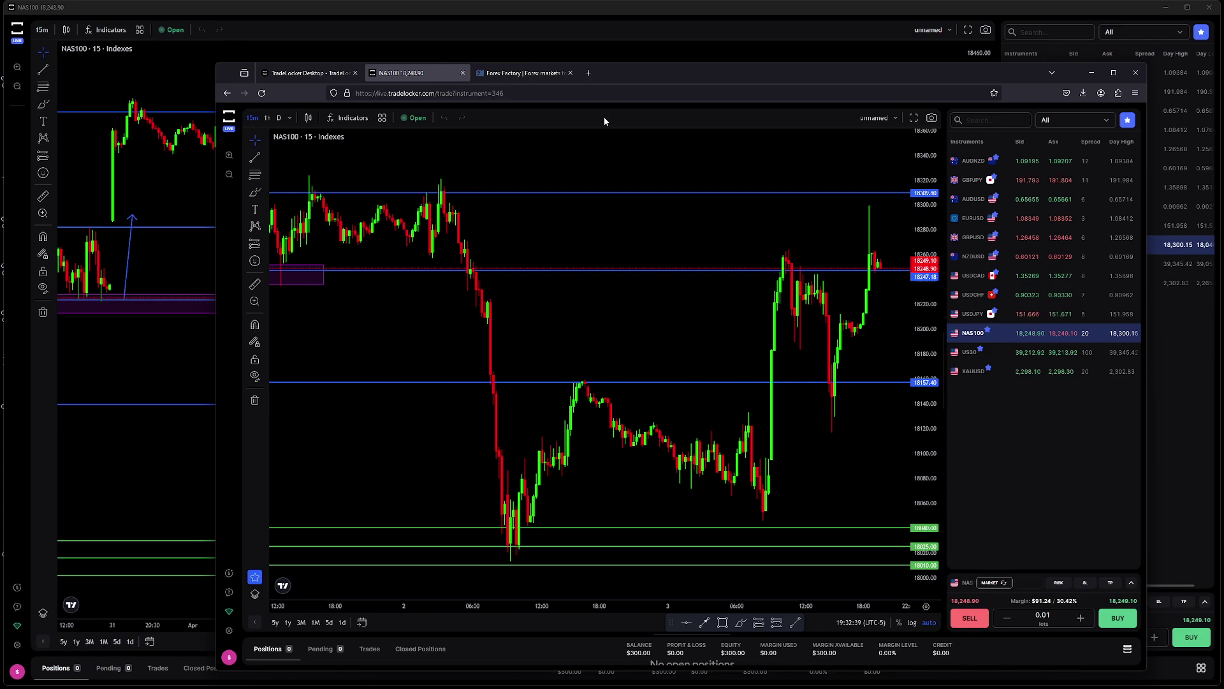
drag(638, 73, 1223, 110)
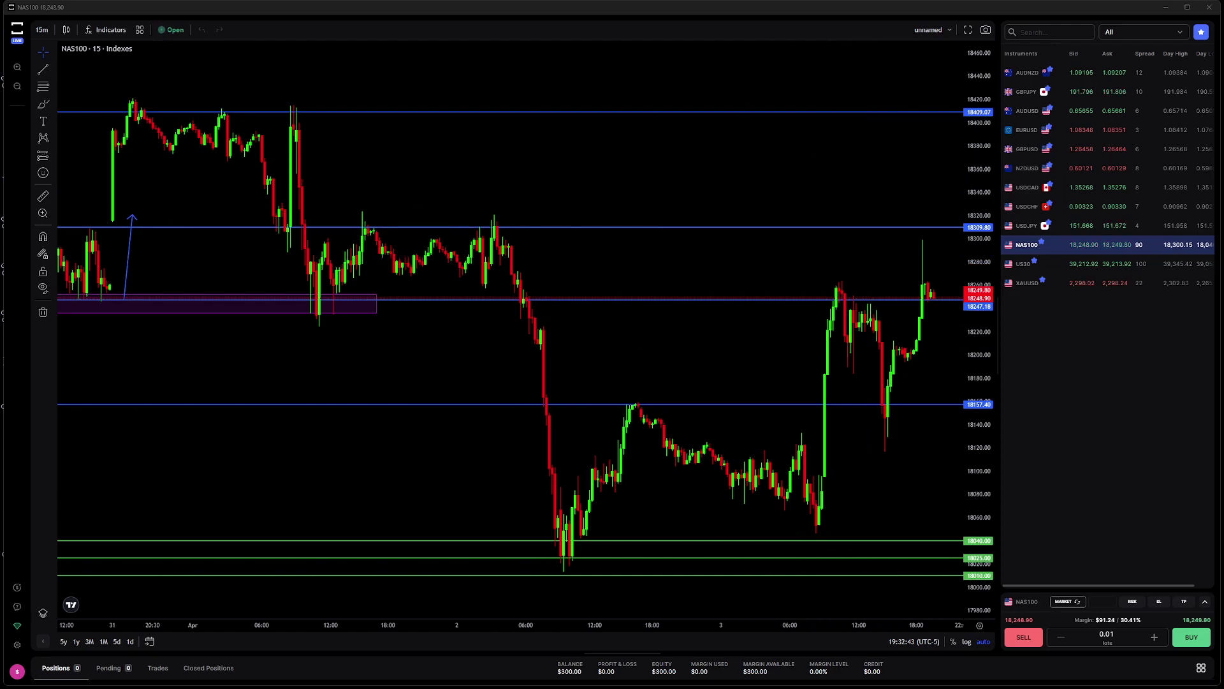
- Circle and cross out the desktop app's NAS100 chart with the screen pen, and clear the marks
mouse_move(695, 167)
mouse_down()
mouse_move(653, 87)
mouse_move(568, 291)
mouse_up()
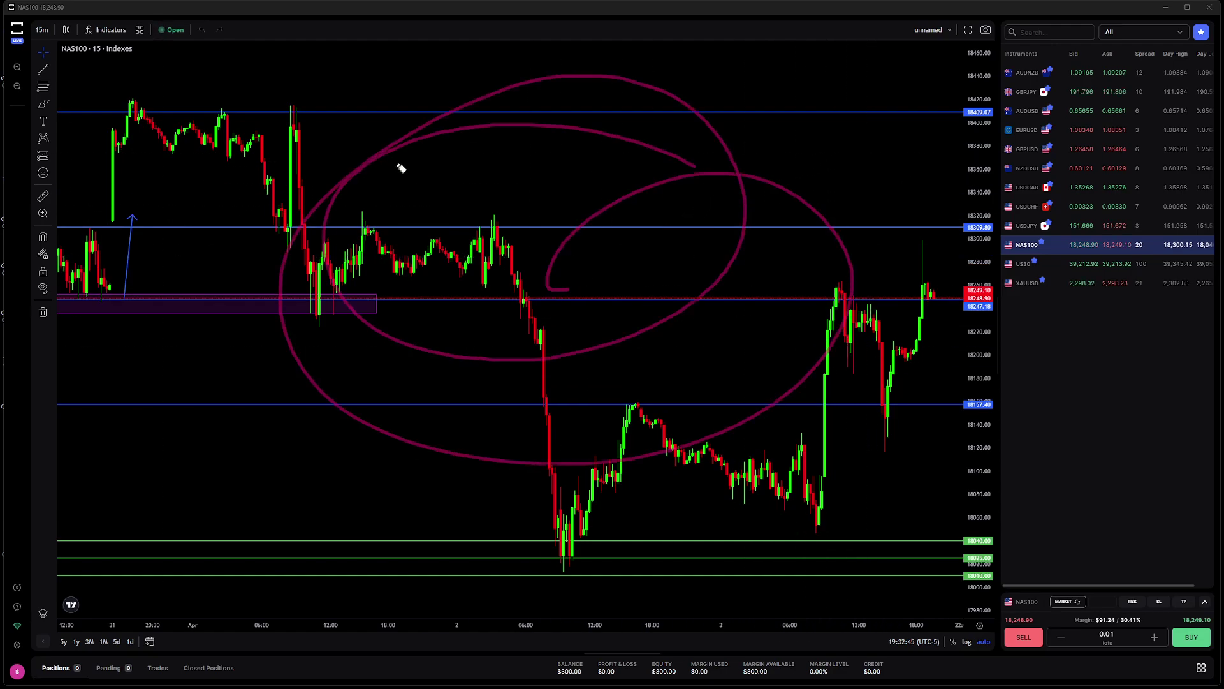
drag(314, 98, 768, 433)
drag(835, 224, 443, 409)
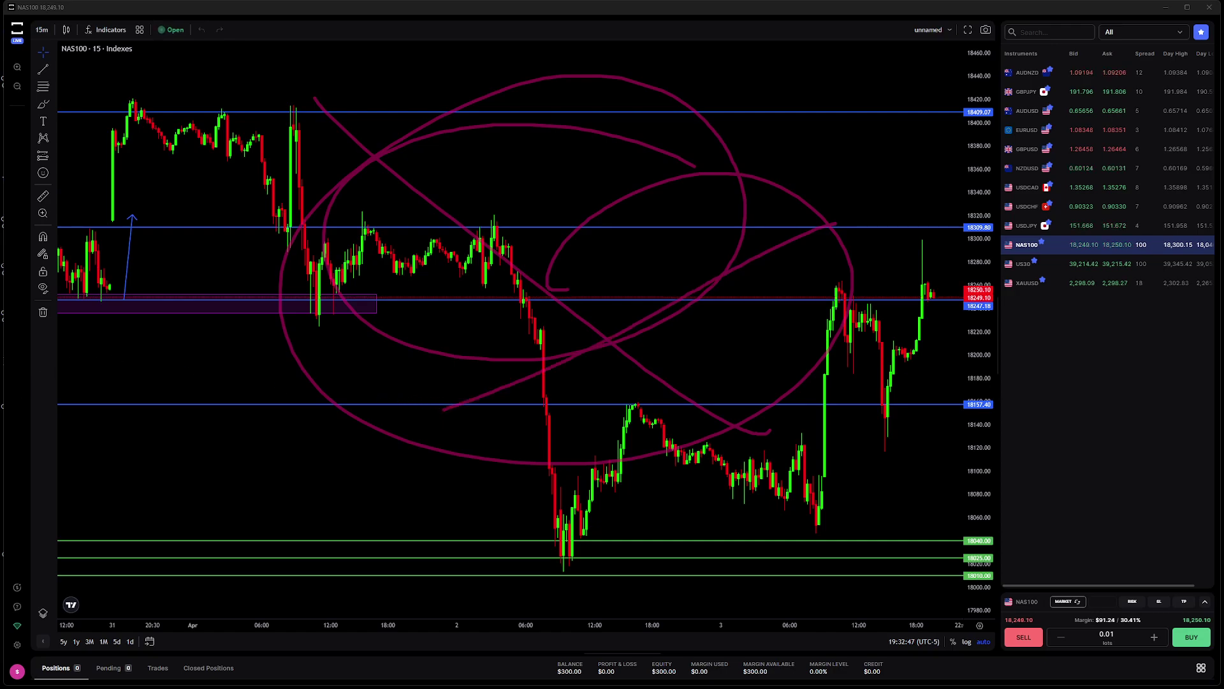
key(Escape)
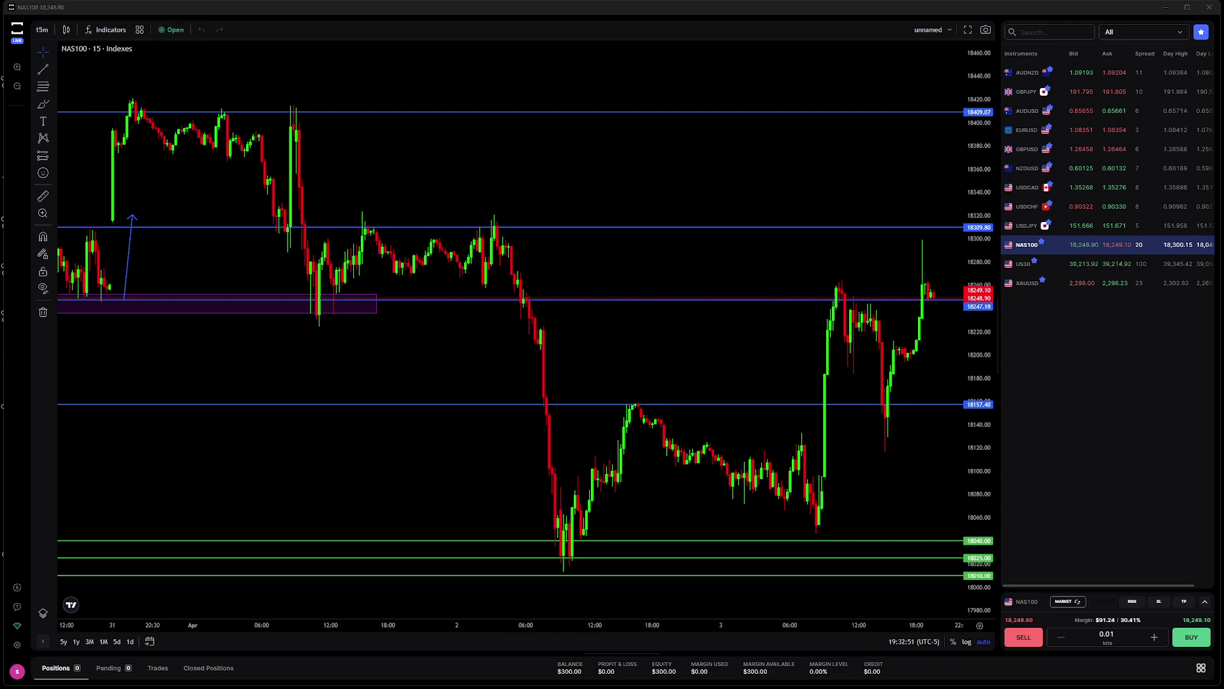
- Bring the browser window with the web chart back in front of the desktop app and maximize it
key(alt+Tab)
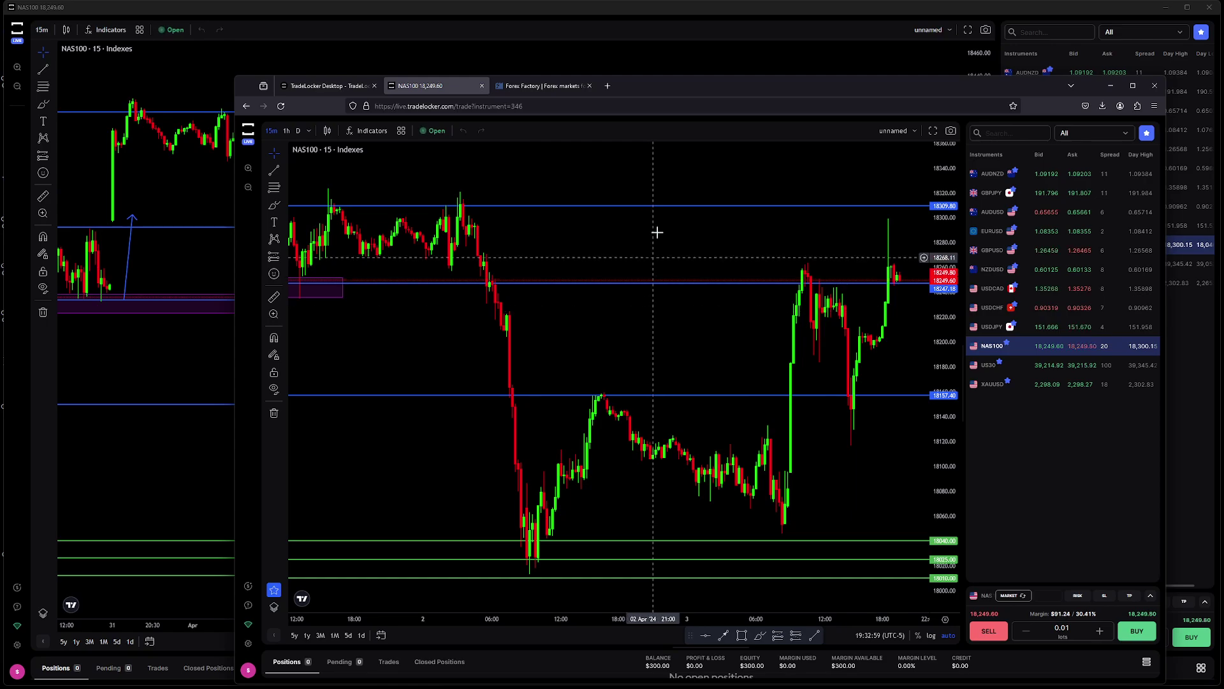
key(super+Right)
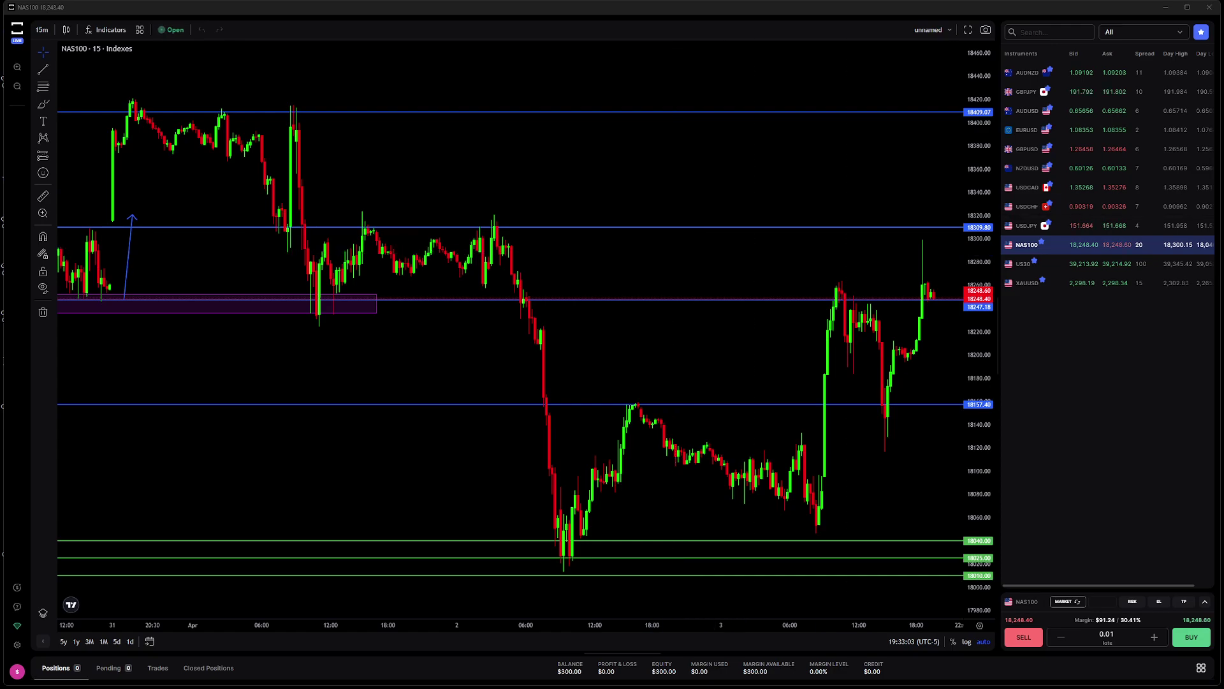
key(super+Left)
drag(607, 142, 544, 119)
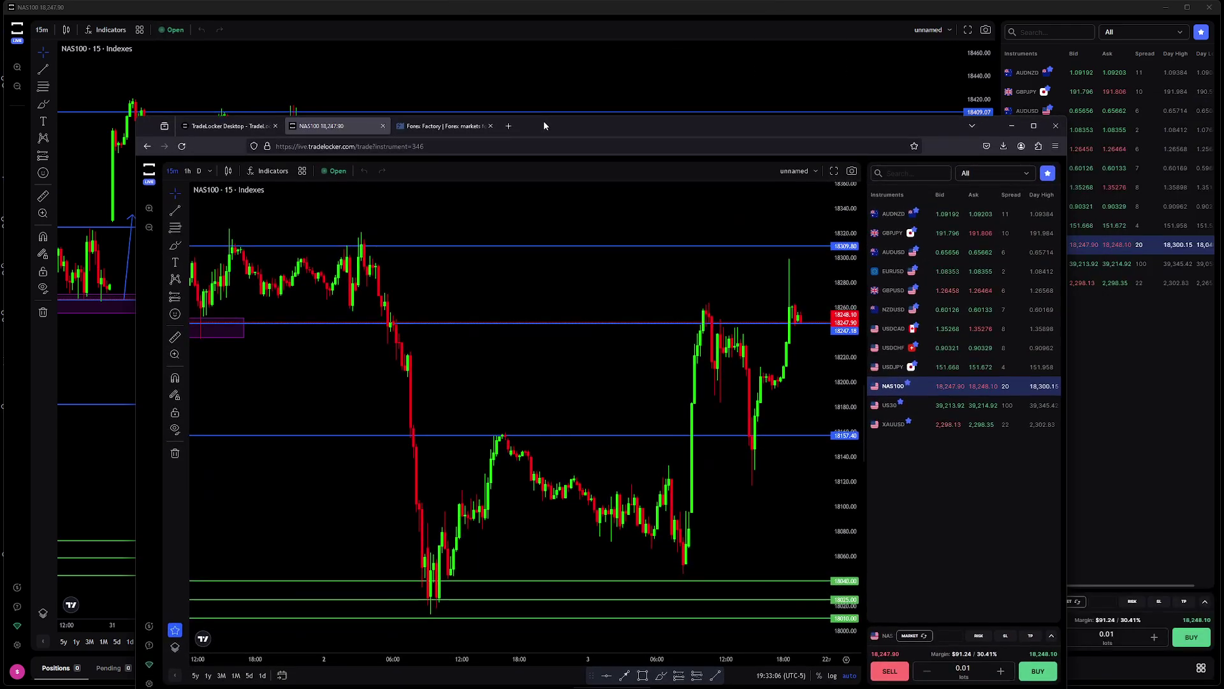
key(super+Right)
key(alt+Tab)
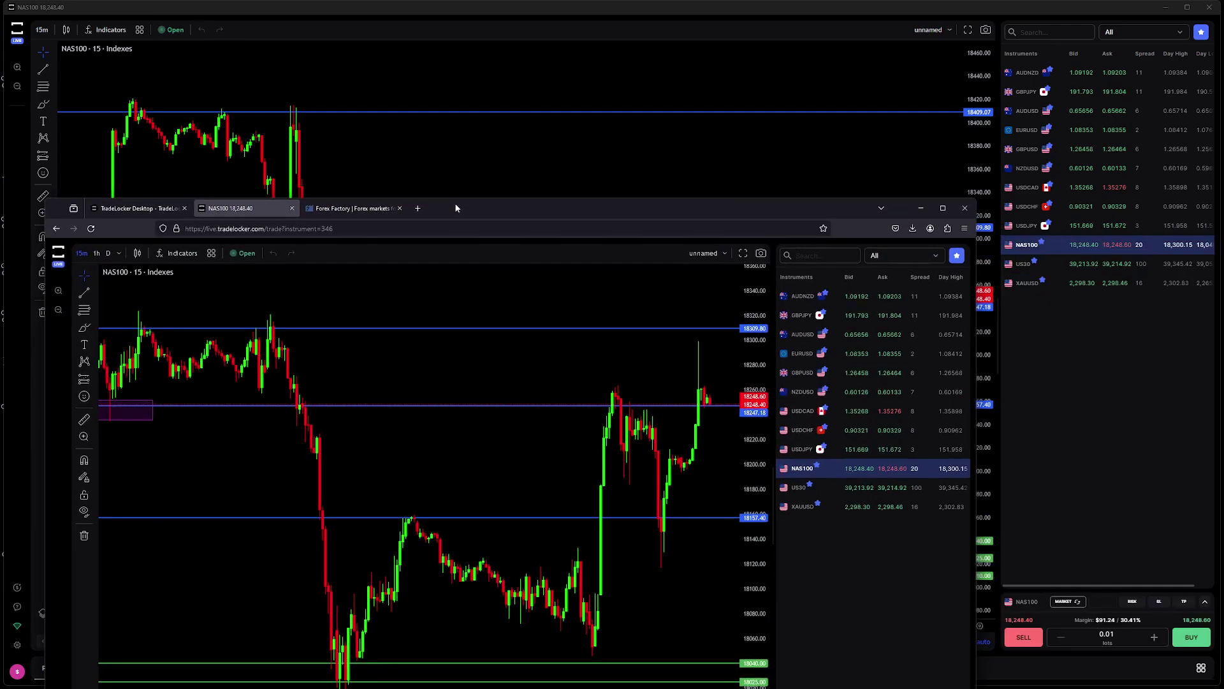
double_click(470, 207)
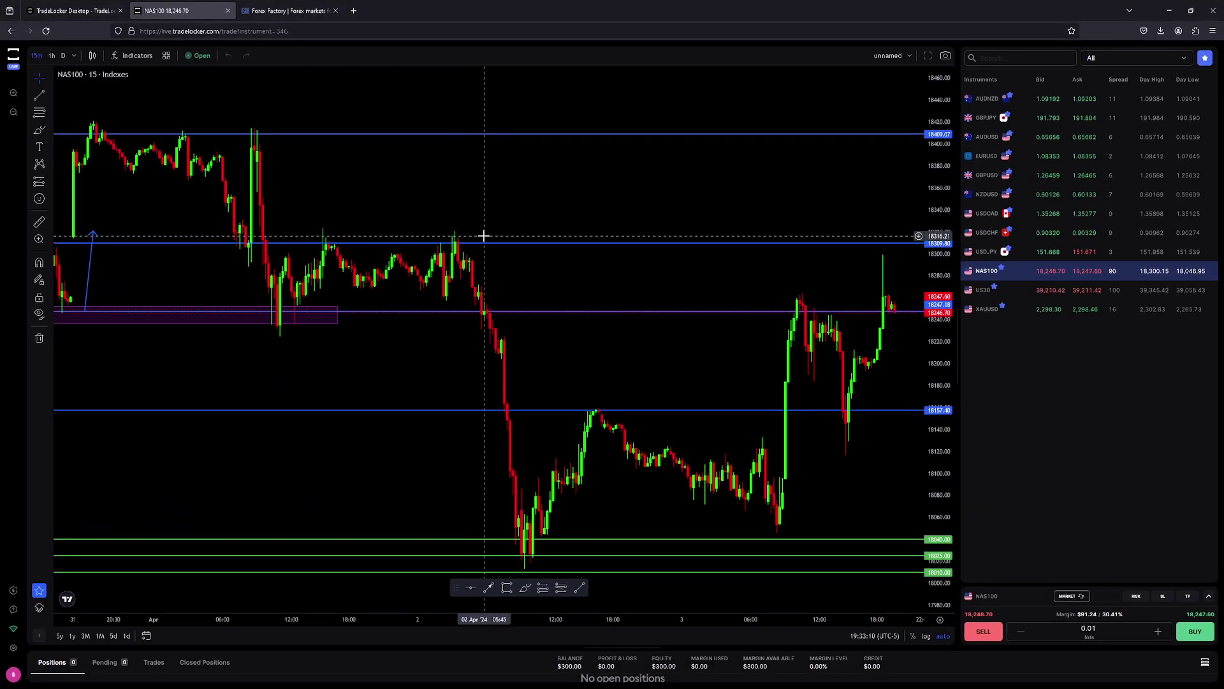
- View today's economic calendar on Forex Factory and return to the NAS100 web chart
click(281, 14)
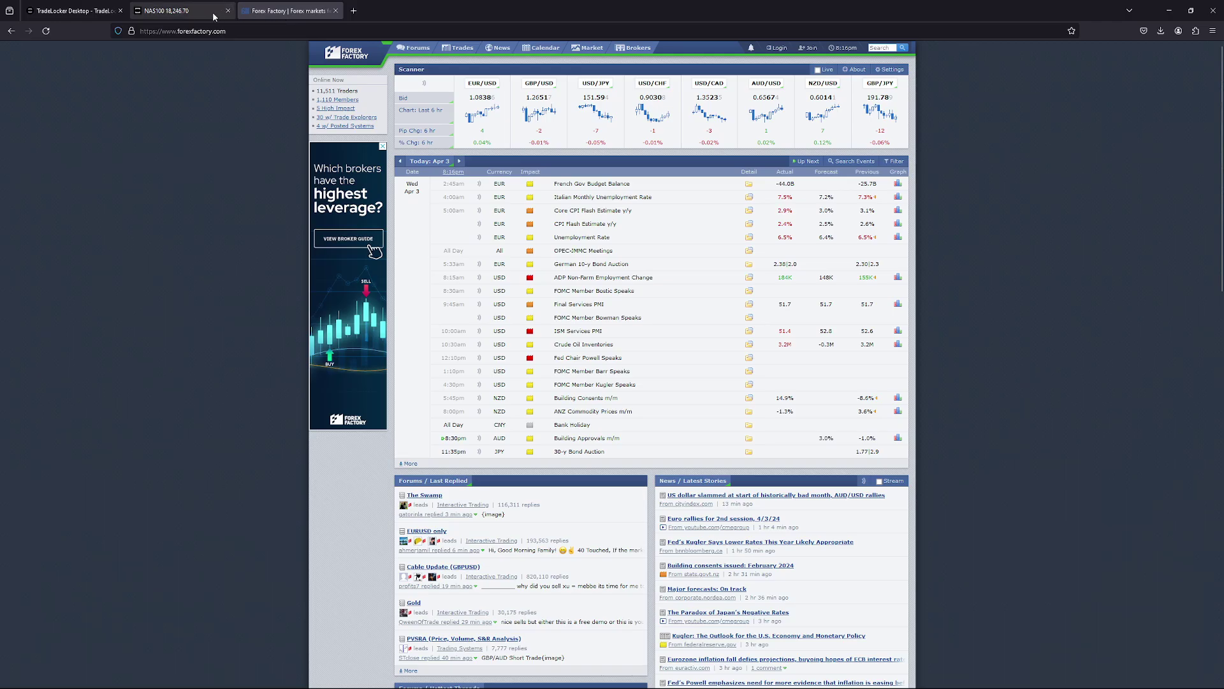
click(201, 13)
click(274, 14)
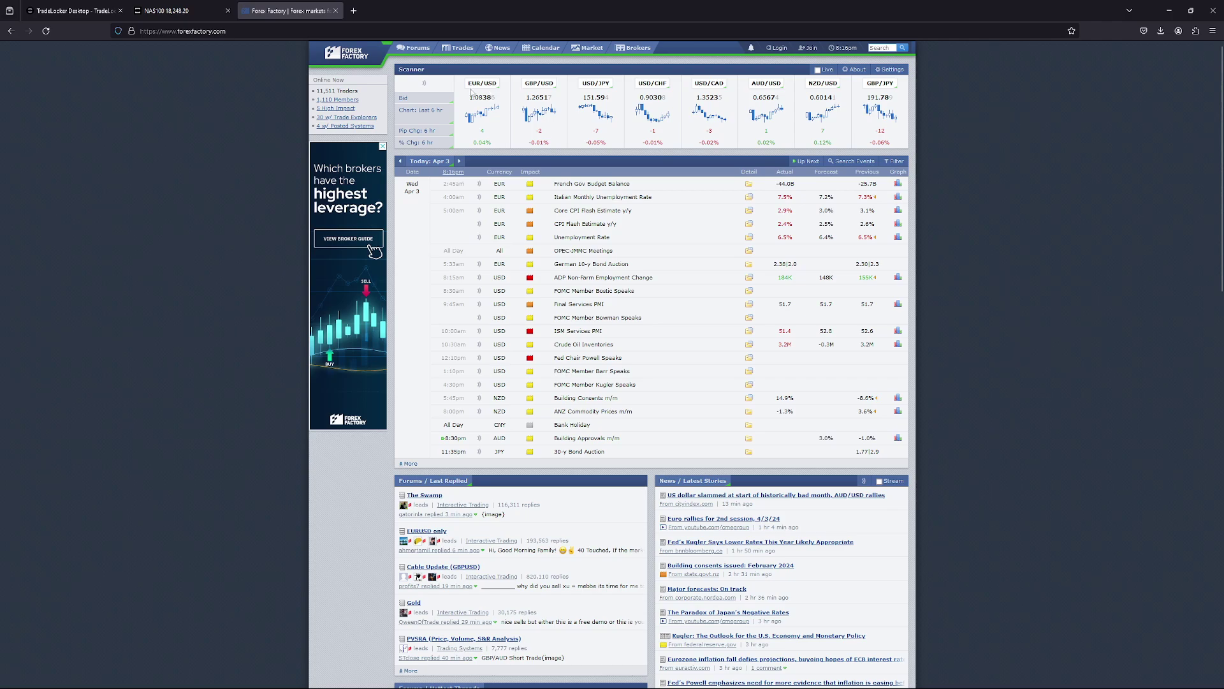
click(161, 11)
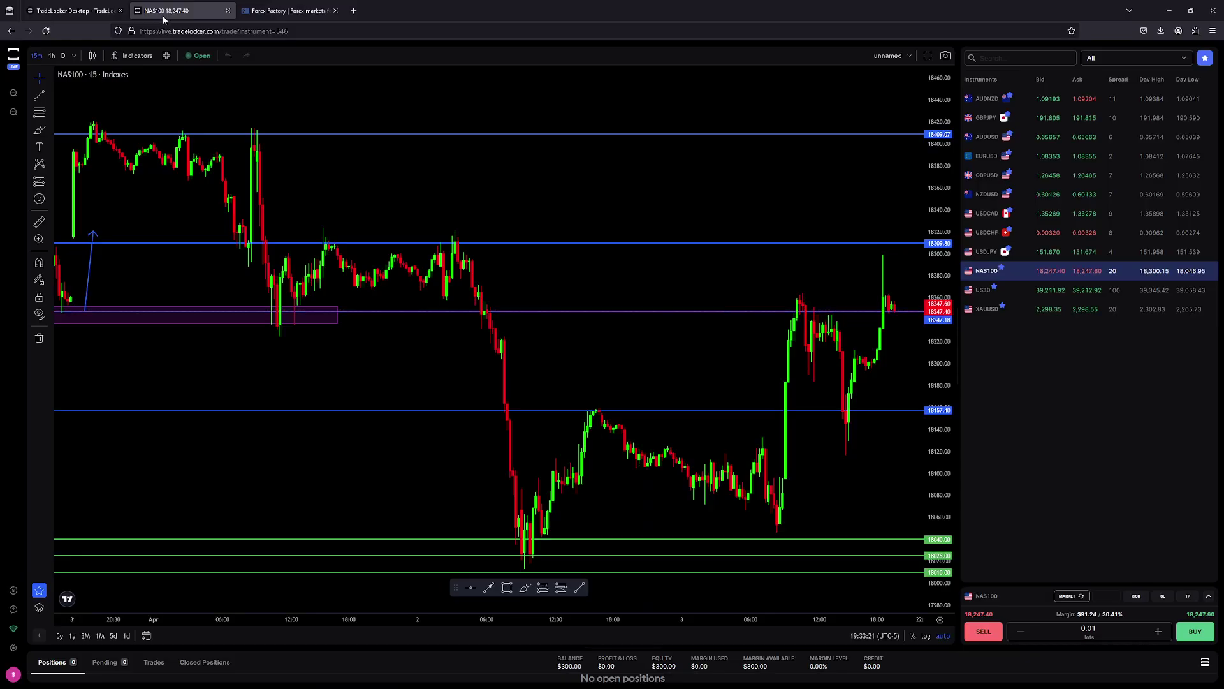
- View the Forex Factory economic calendar again and switch to the TradeLocker desktop app's NAS100 chart
click(268, 13)
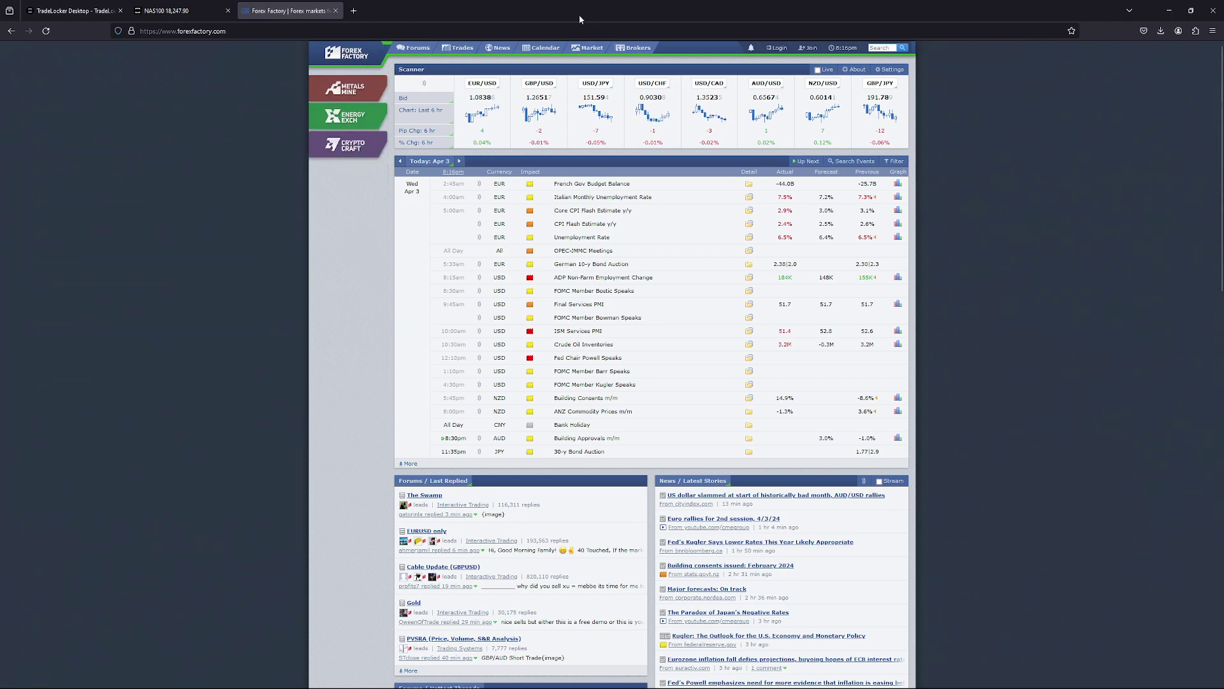
key(alt+Tab)
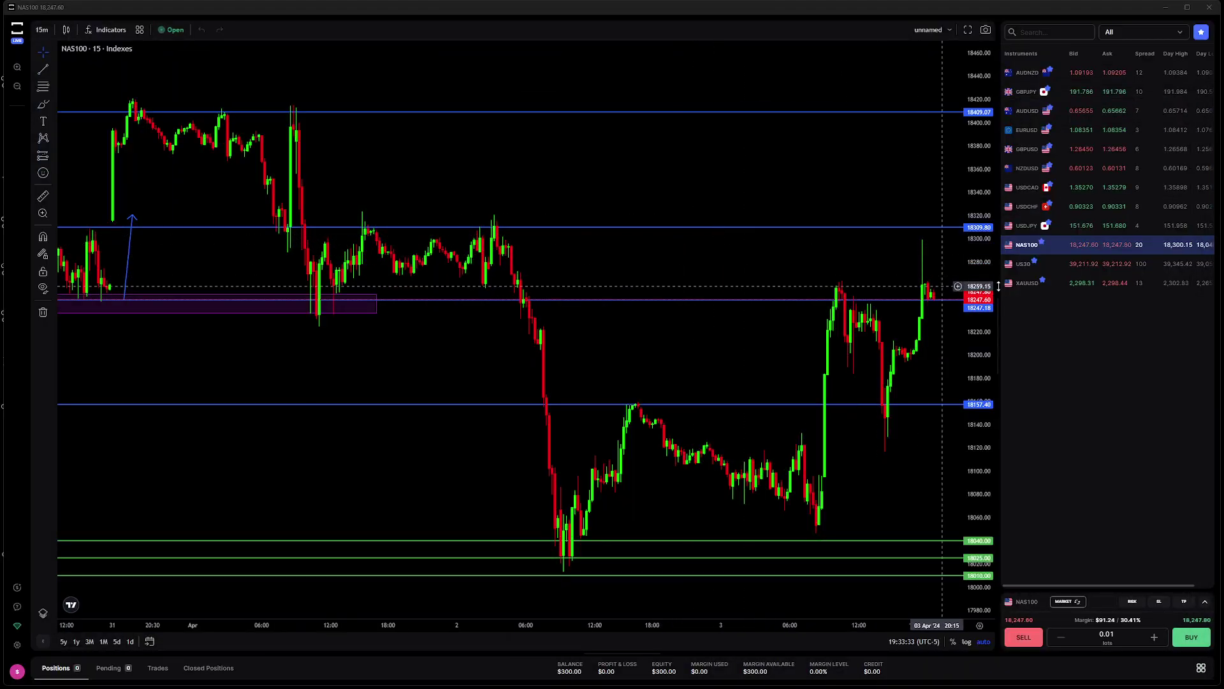
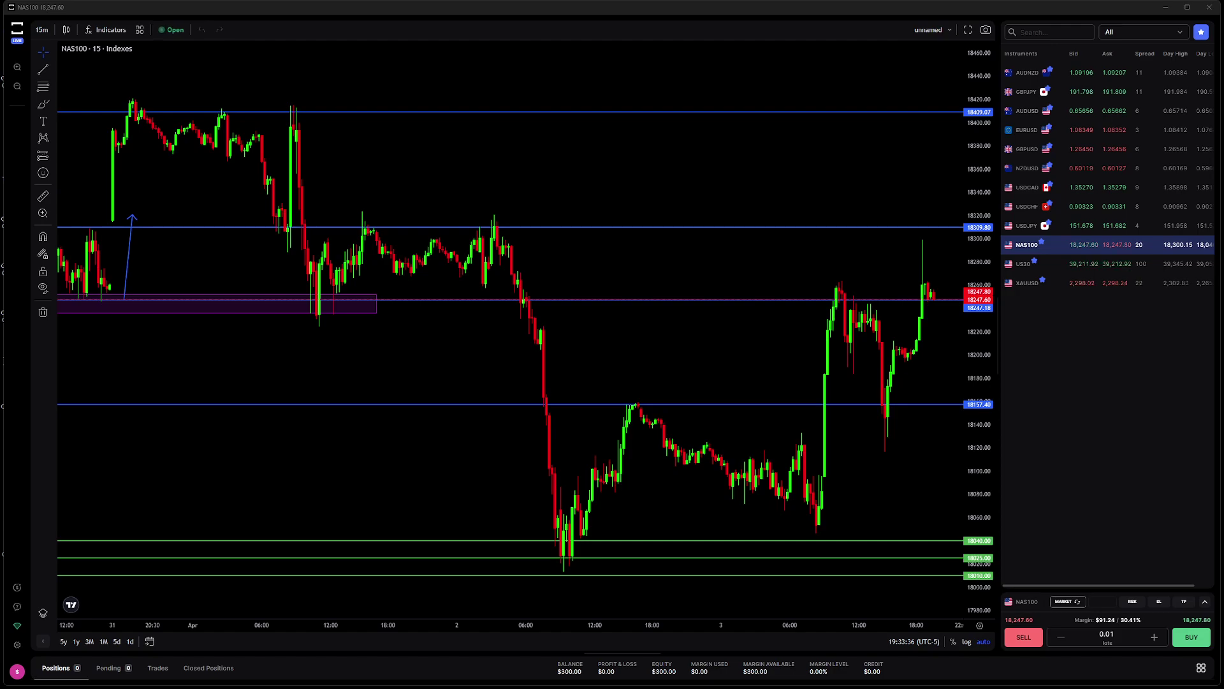
mouse_move(606, 491)
mouse_down()
mouse_move(568, 650)
mouse_move(583, 637)
mouse_up()
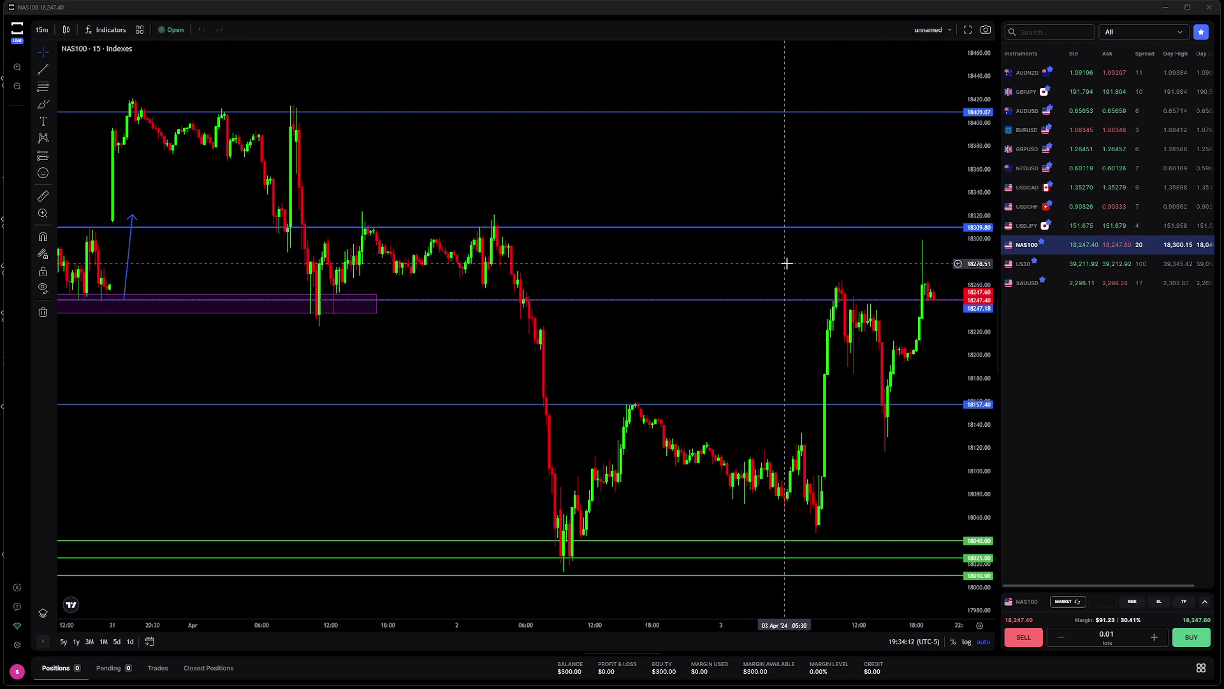
- Set the NAS100 order size to 0.03 lots and draft a pending order at 18246.20 on the chart
scroll(886, 506, up, 2)
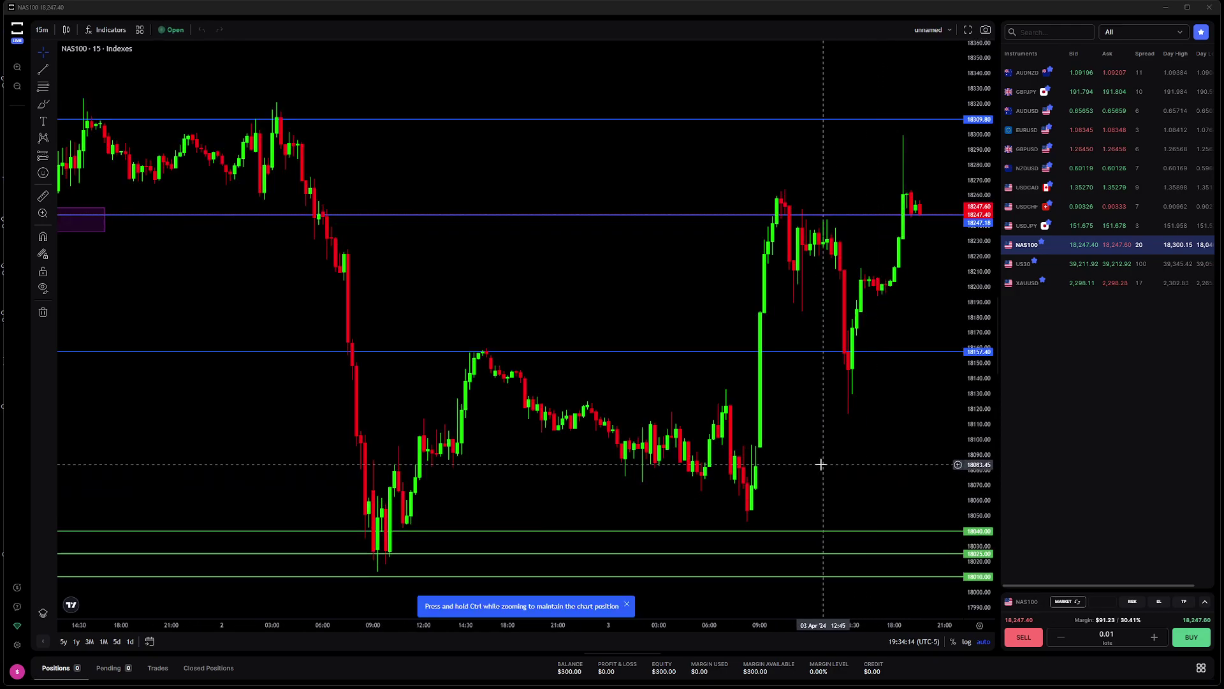
scroll(790, 467, up, 2)
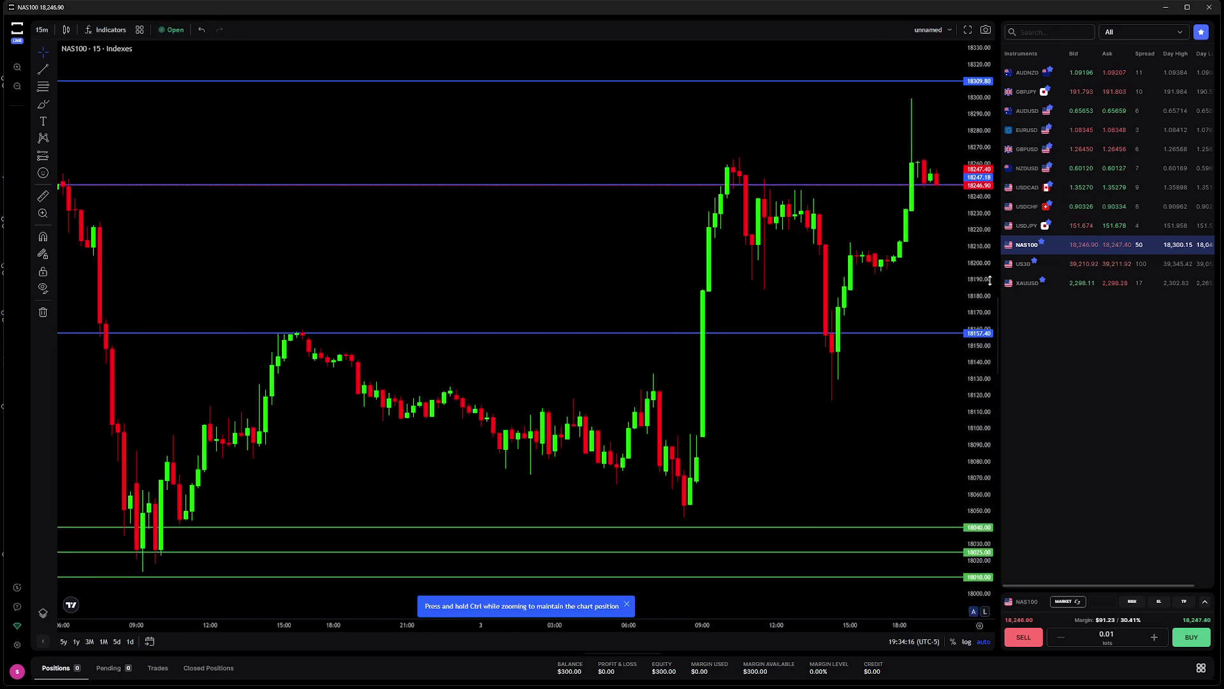
drag(817, 470, 707, 460)
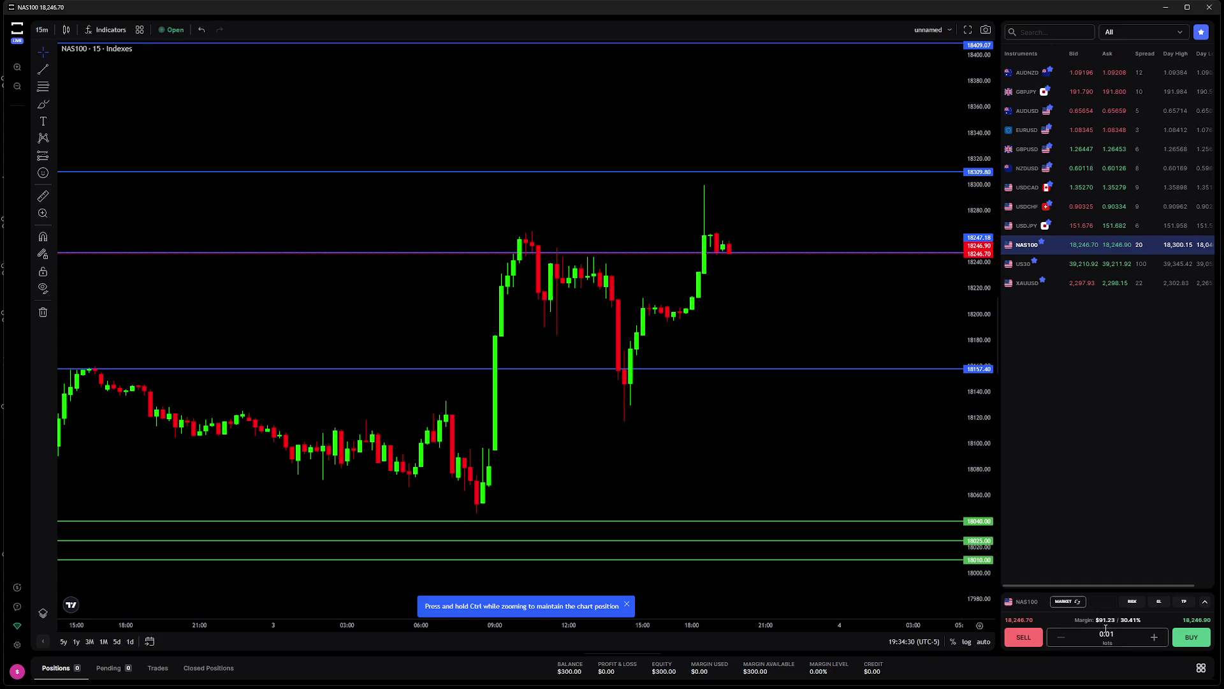
click(1155, 637)
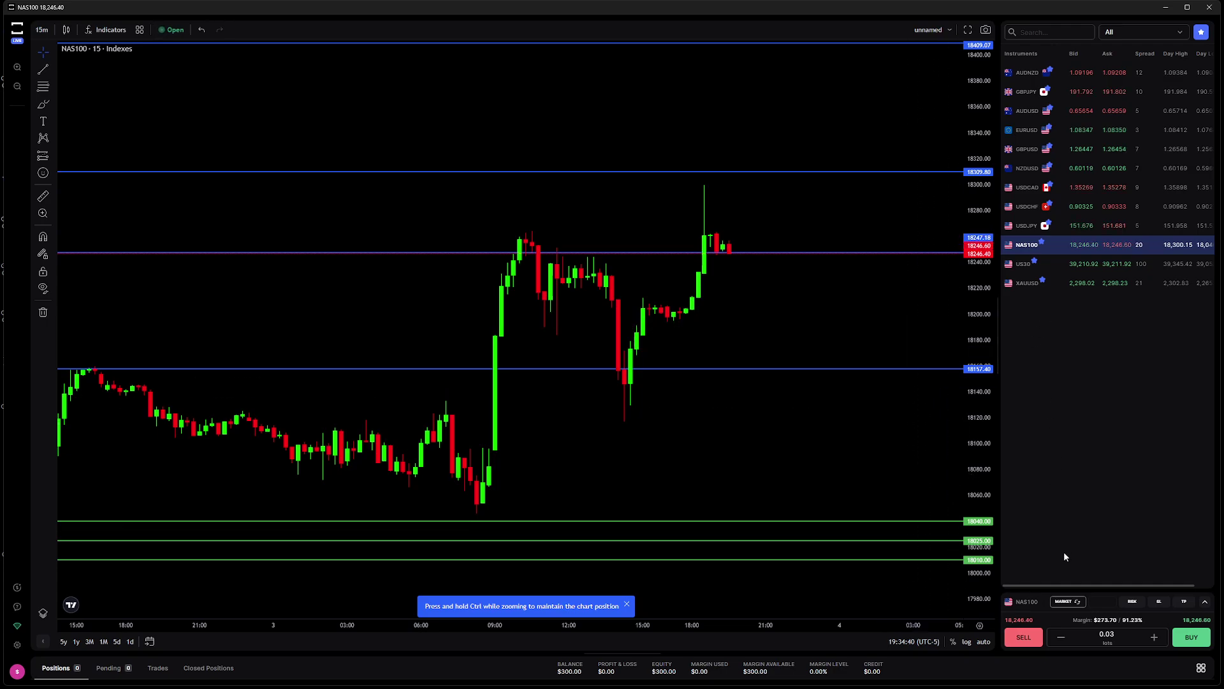
click(1069, 602)
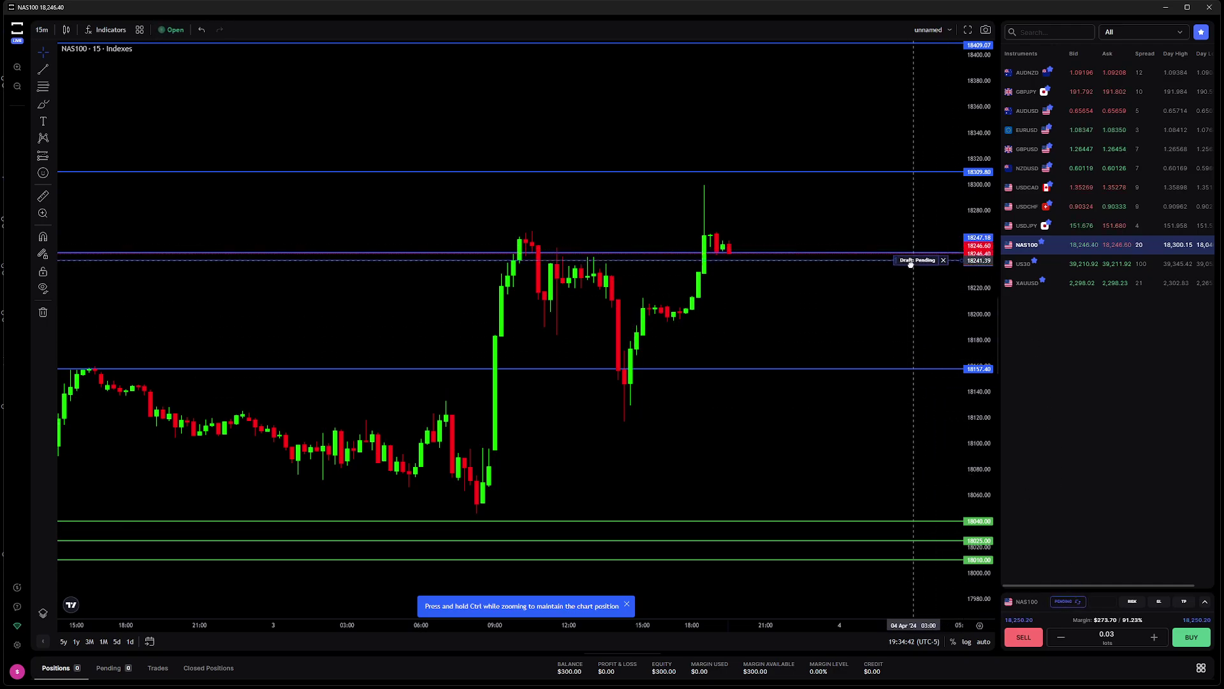
drag(916, 261, 916, 254)
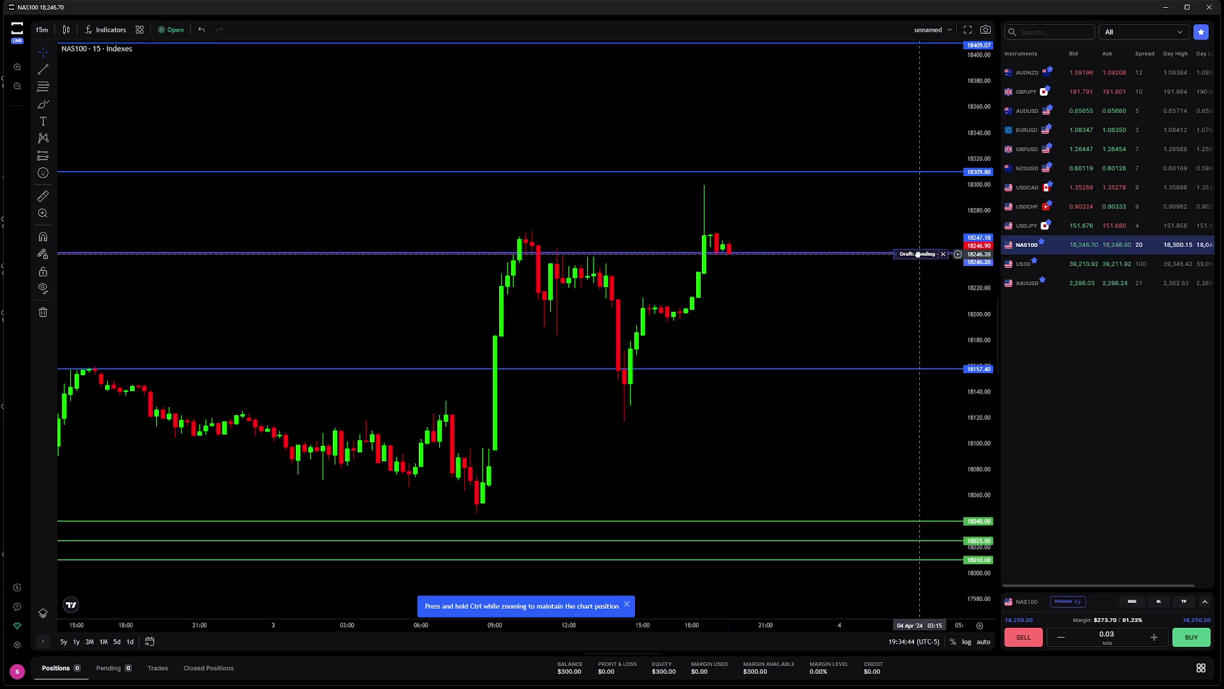
- Add a take profit at 18199.27 to the draft pending order and change the order from buy to sell
click(1184, 601)
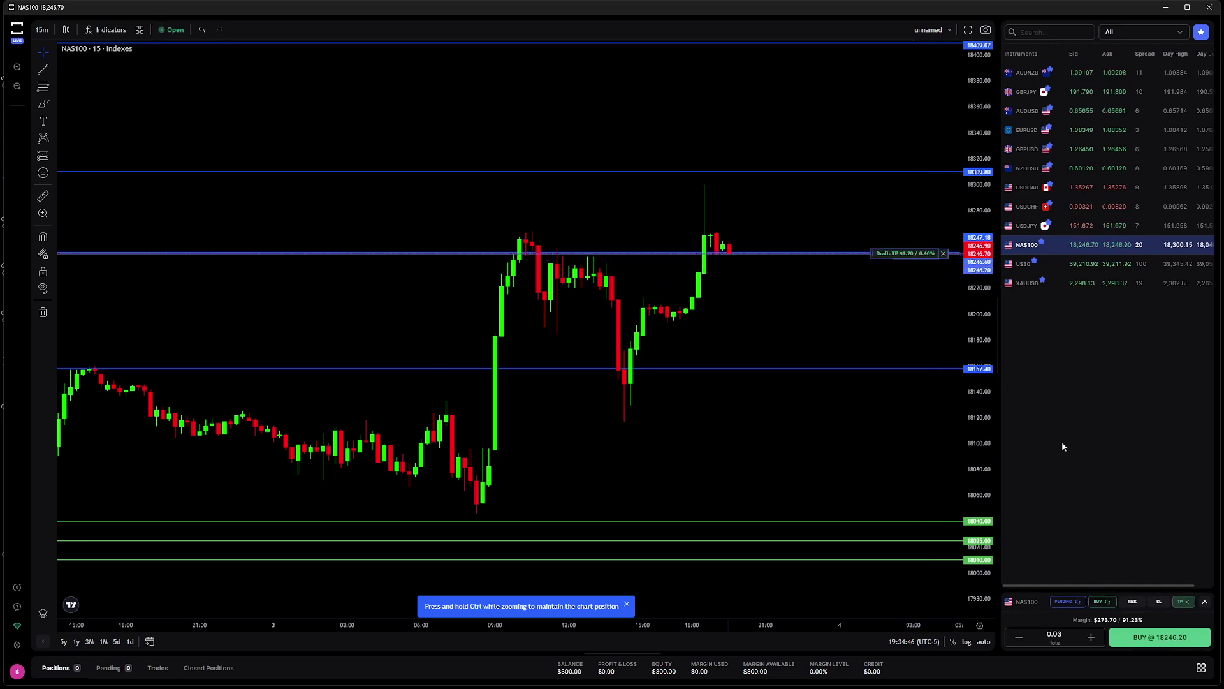
drag(871, 274, 861, 324)
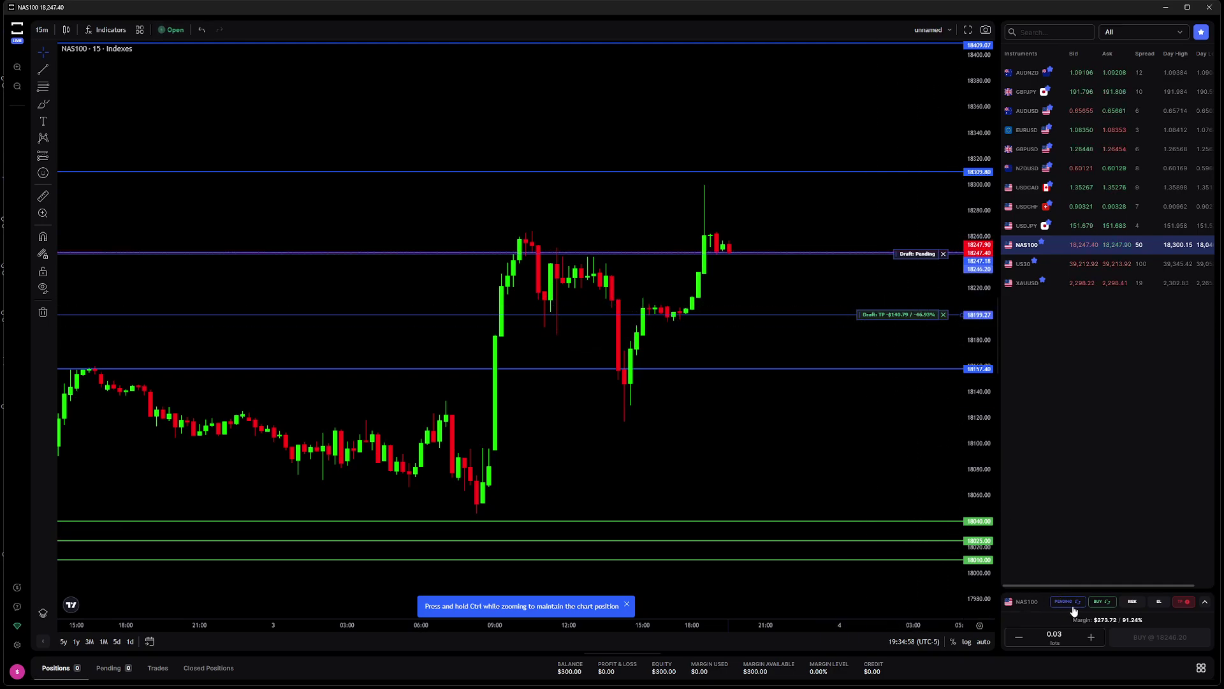
click(1108, 602)
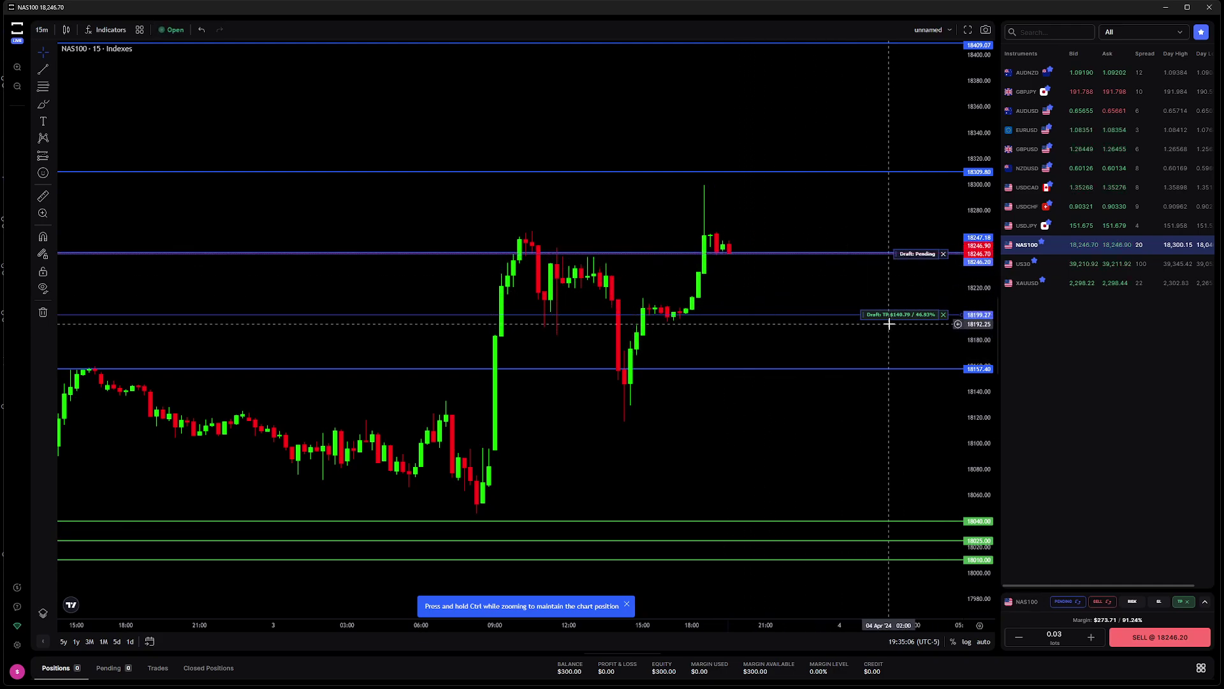
click(1148, 643)
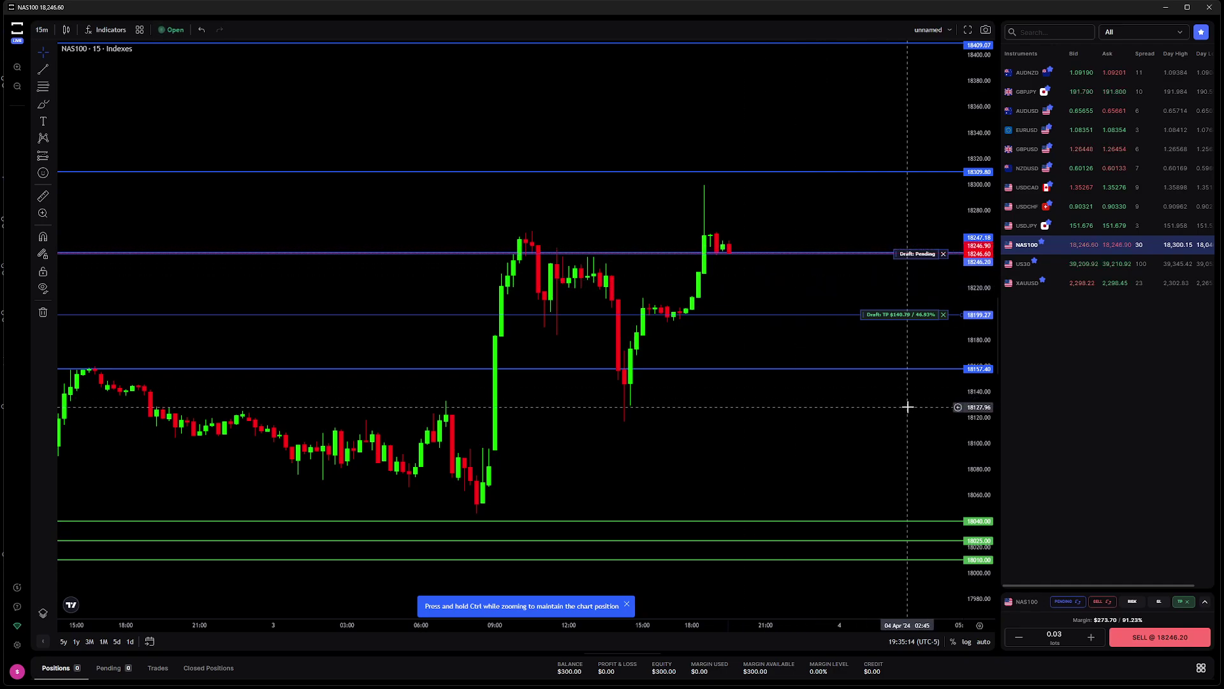
- Remove the take profit and the draft pending order from the NAS100 chart
click(943, 315)
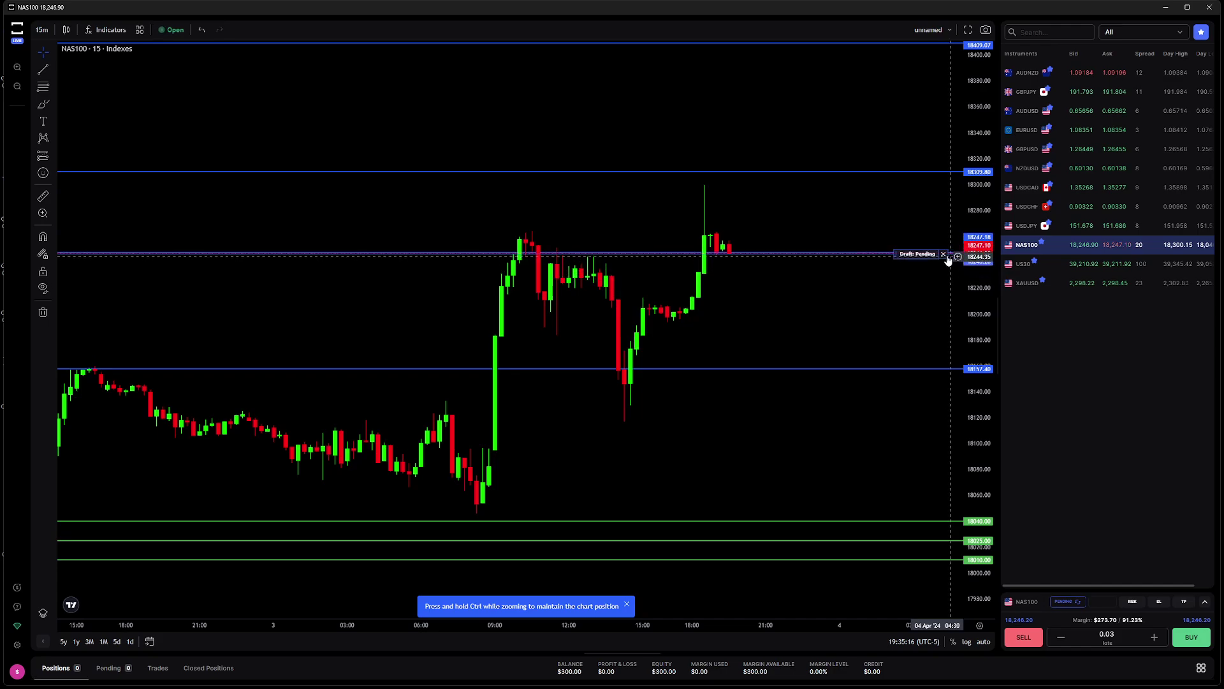
click(943, 254)
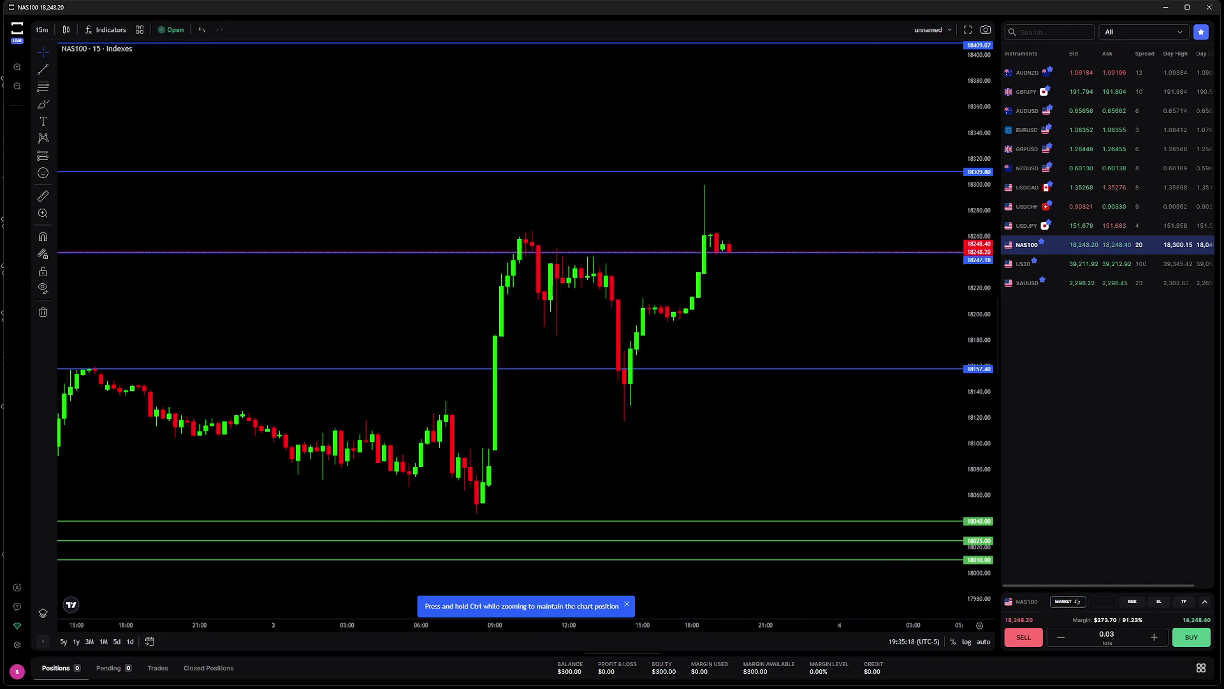
- Circle the area below the latest NAS100 candles and draw a downward arrow to the green price levels with the screen pen
drag(738, 268, 737, 330)
mouse_move(752, 250)
mouse_down()
mouse_move(670, 316)
mouse_move(758, 241)
mouse_move(827, 537)
mouse_move(801, 536)
mouse_move(840, 514)
mouse_up()
click(815, 258)
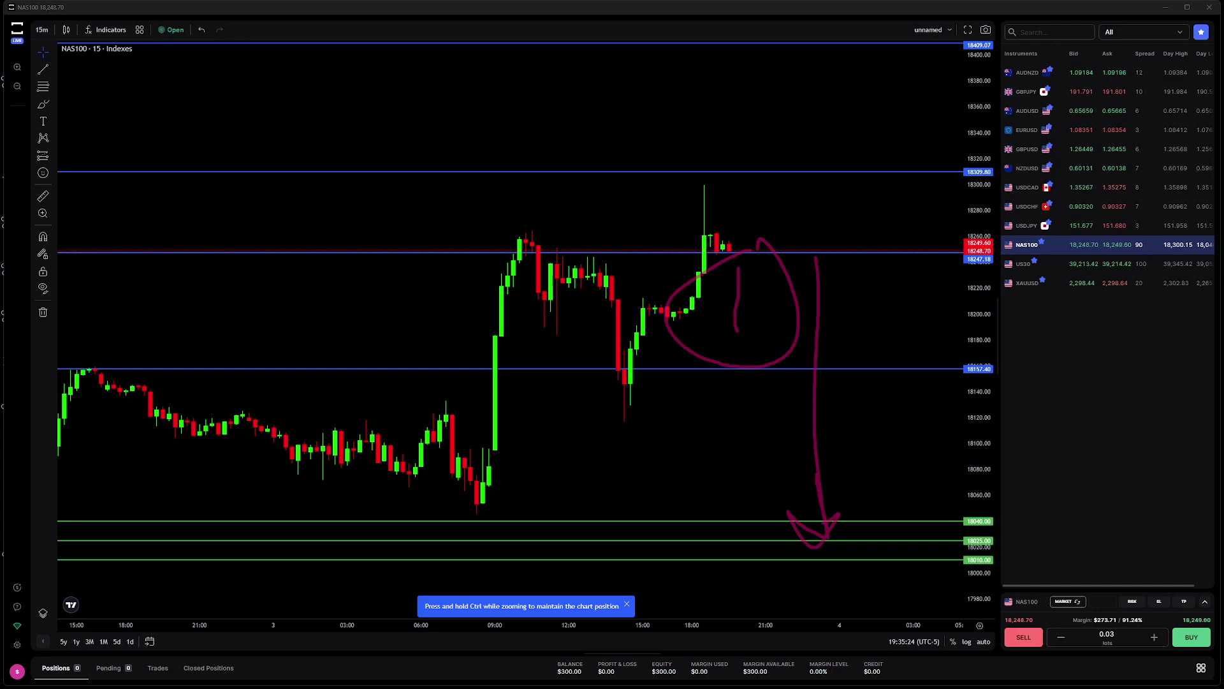